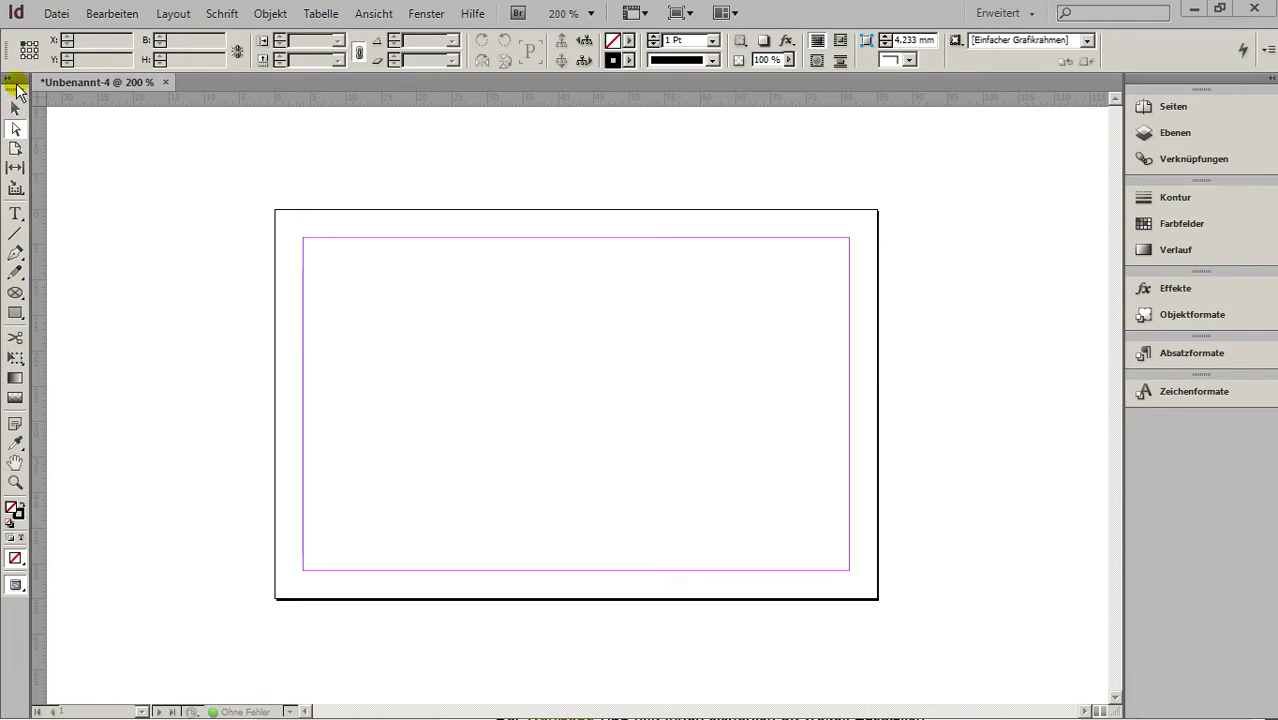
- Detach the toolbox from the edge of the workspace and close it
{"action": "left_click_drag", "start_coordinate": [18, 95], "coordinate": [86, 120]}
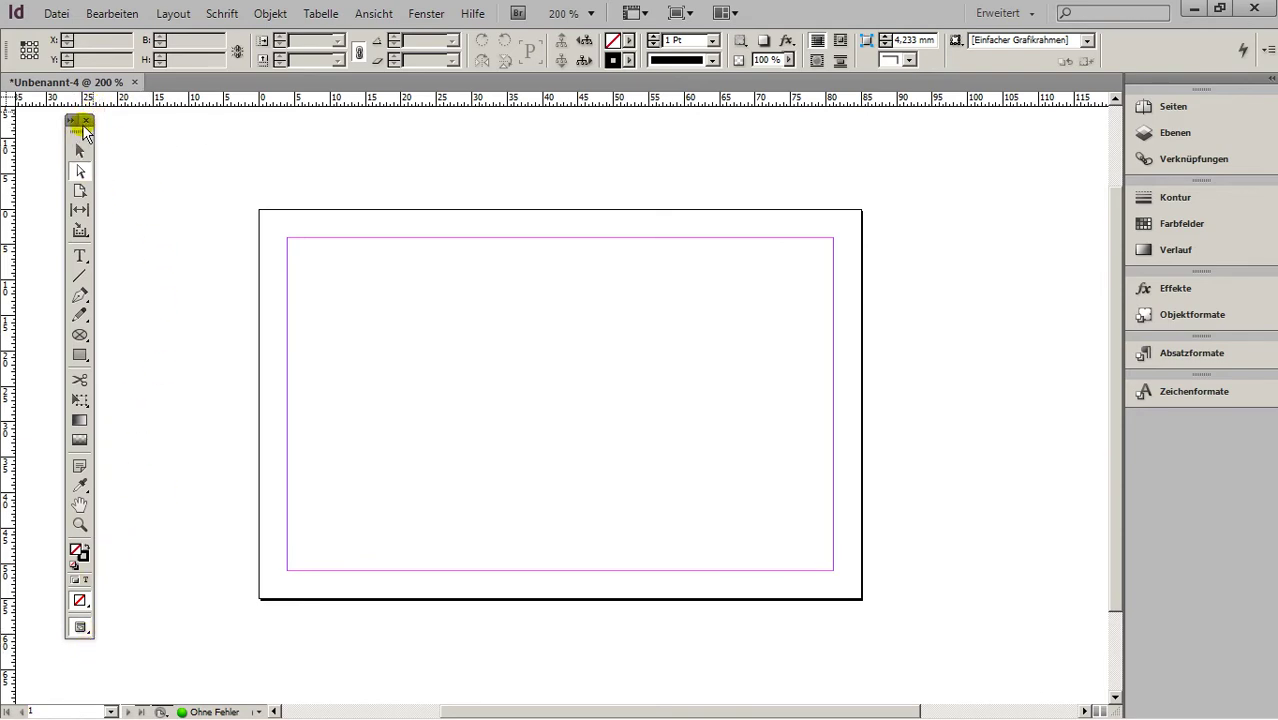
{"action": "left_click", "coordinate": [82, 151]}
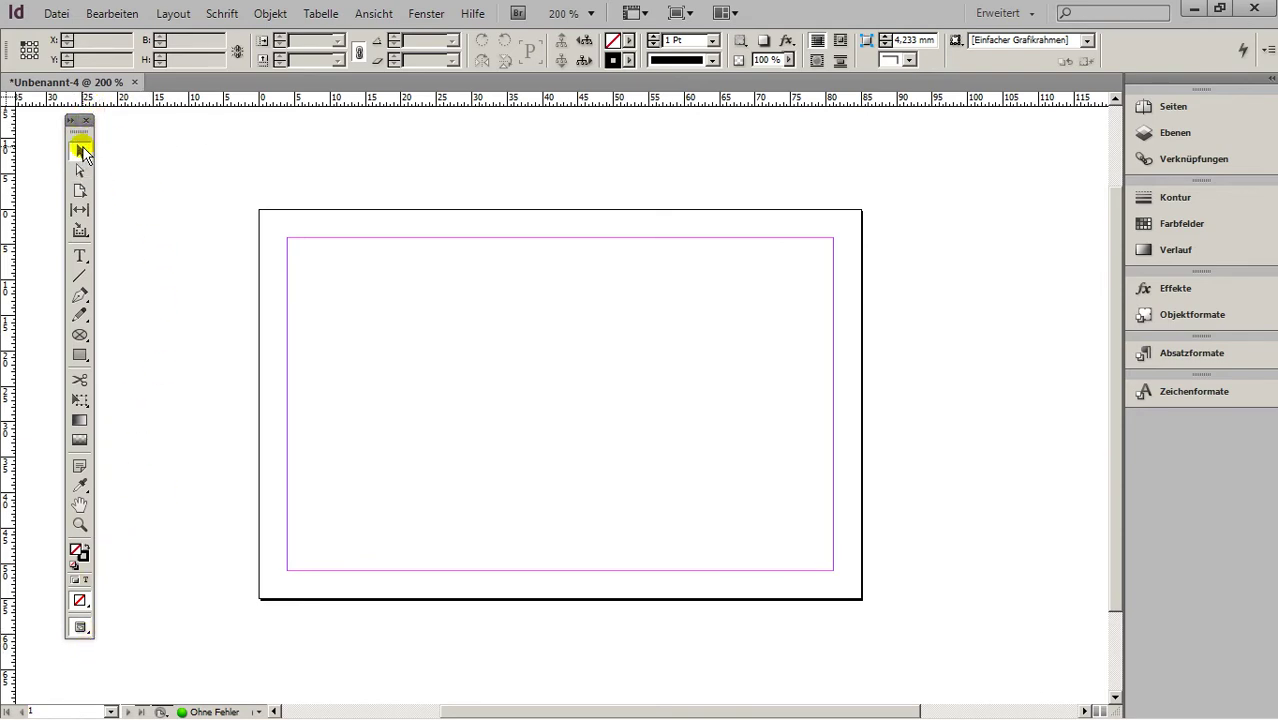
{"action": "left_click", "coordinate": [81, 170]}
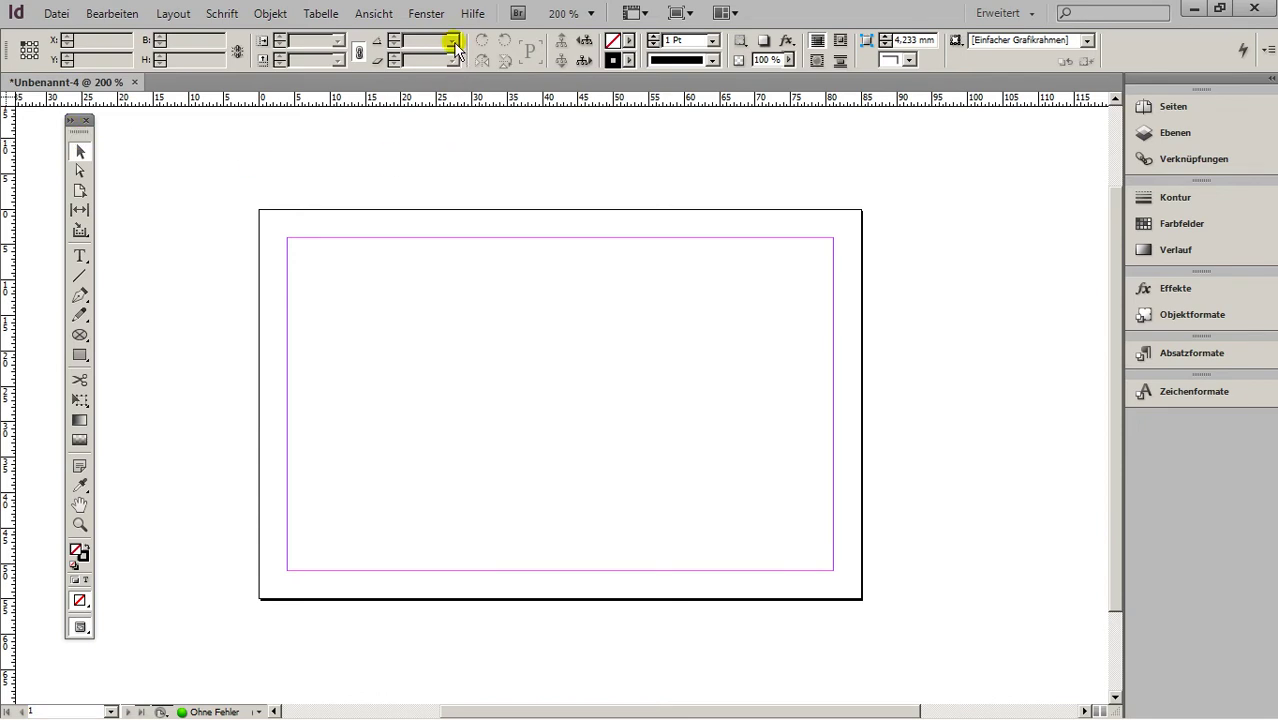
{"action": "left_click", "coordinate": [472, 14]}
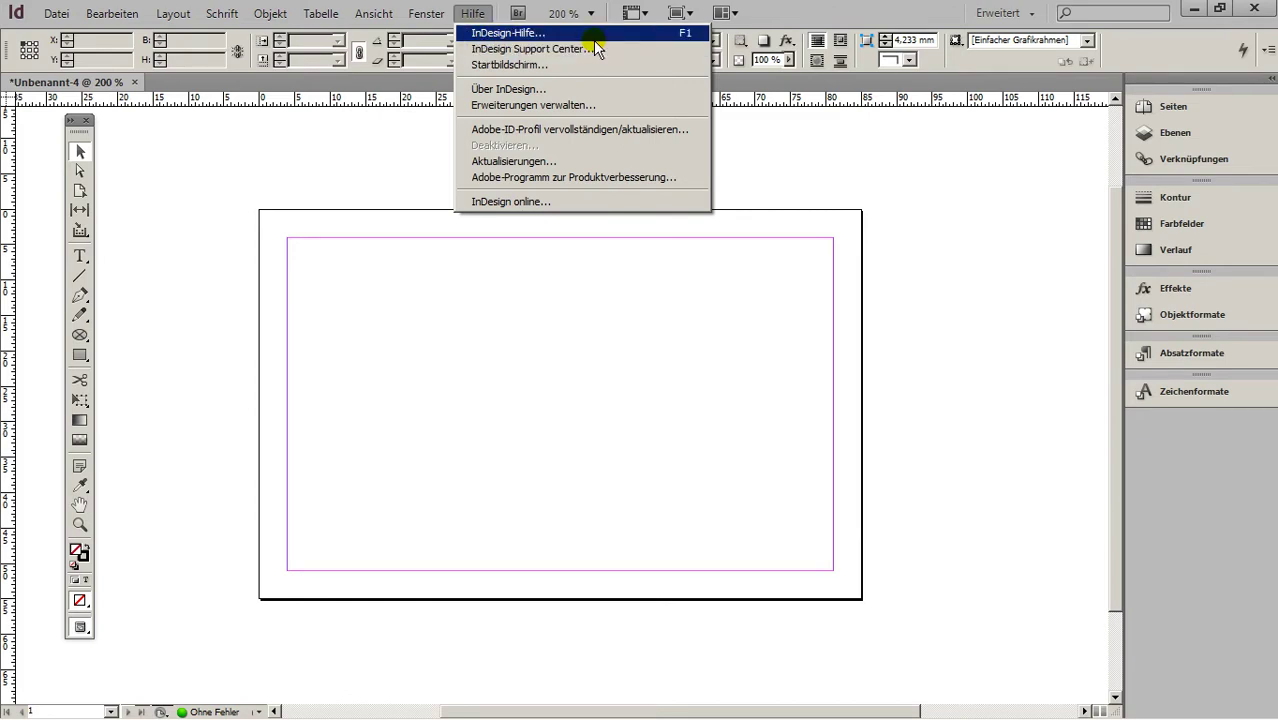
{"action": "left_click", "coordinate": [85, 121]}
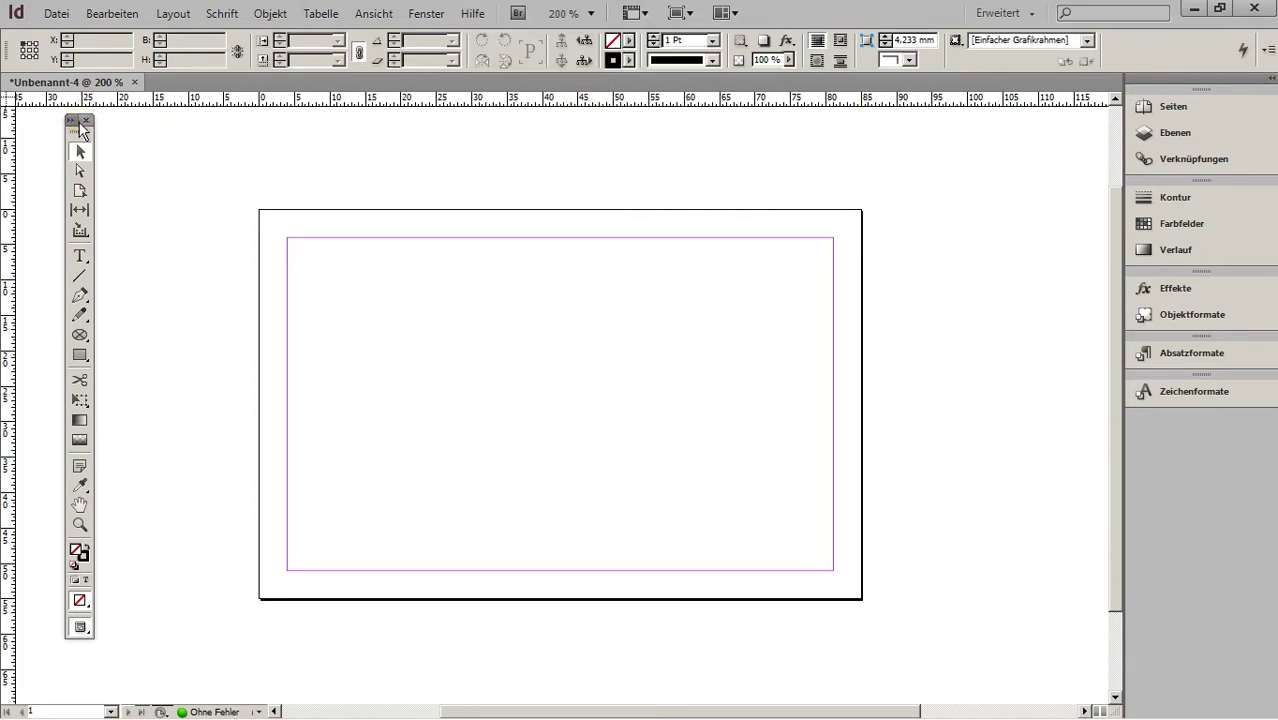
{"action": "left_click", "coordinate": [86, 121]}
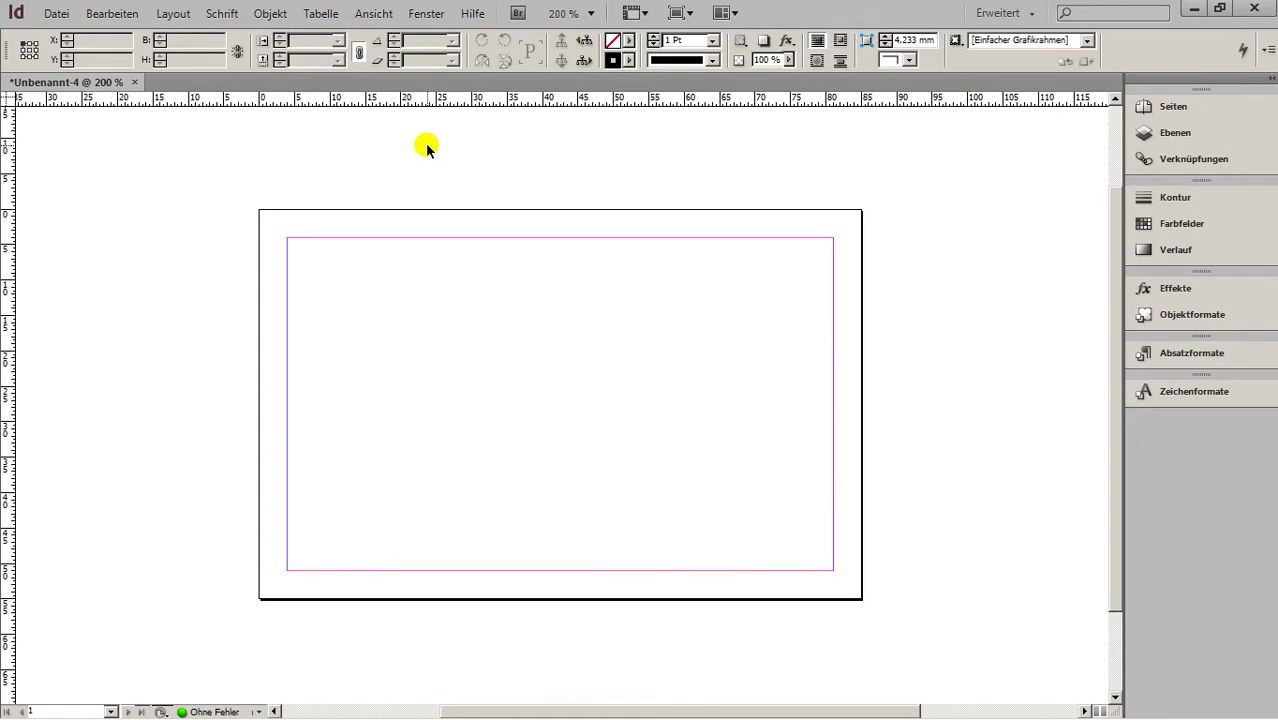
- Reset the Erweitert workspace to its default panel layout
{"action": "left_click", "coordinate": [426, 13]}
{"action": "mouse_move", "coordinate": [452, 48]}
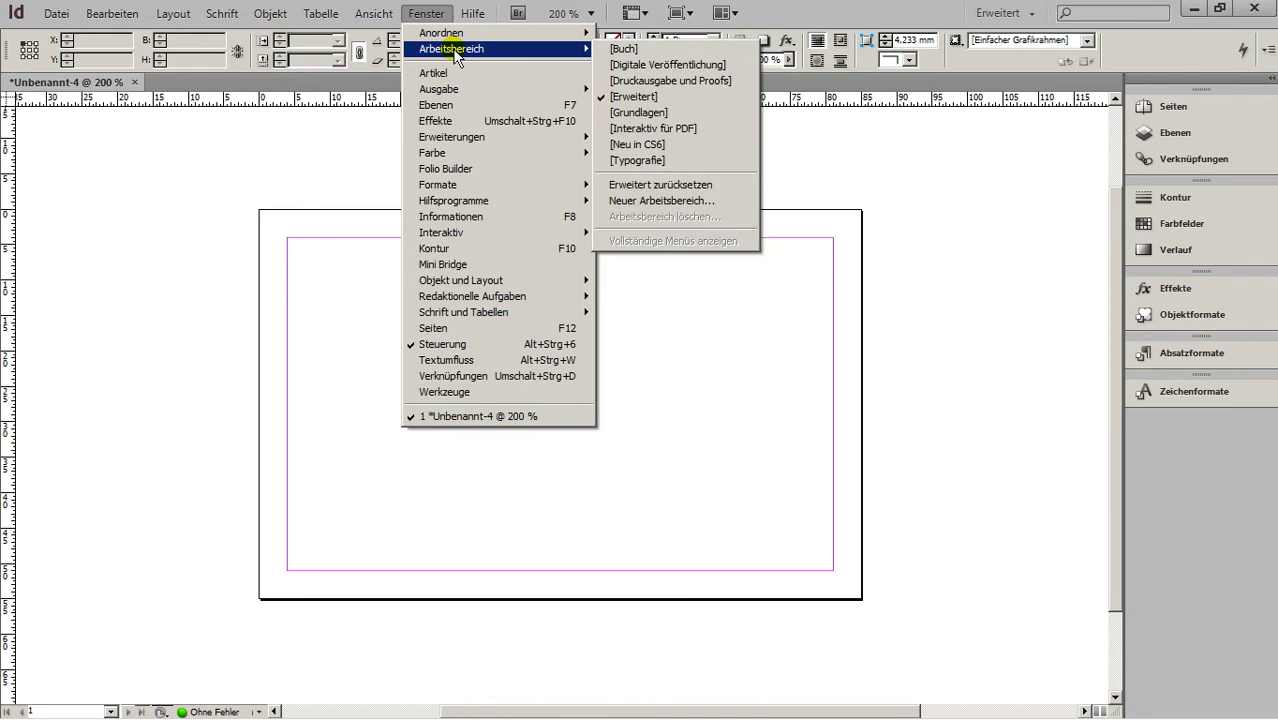
{"action": "left_click", "coordinate": [725, 187]}
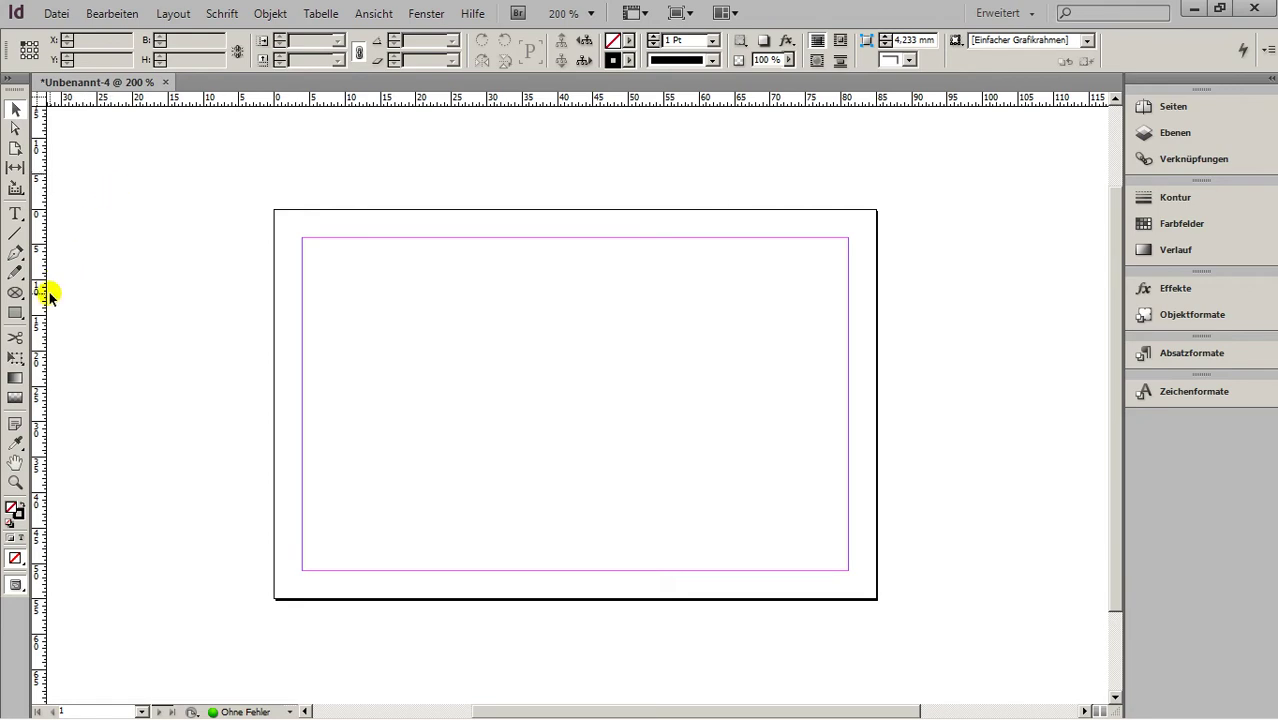
- Draw a text frame spanning the page margins with the Type tool and enter the filler text "ghjhgjhgj"
{"action": "left_click", "coordinate": [17, 214]}
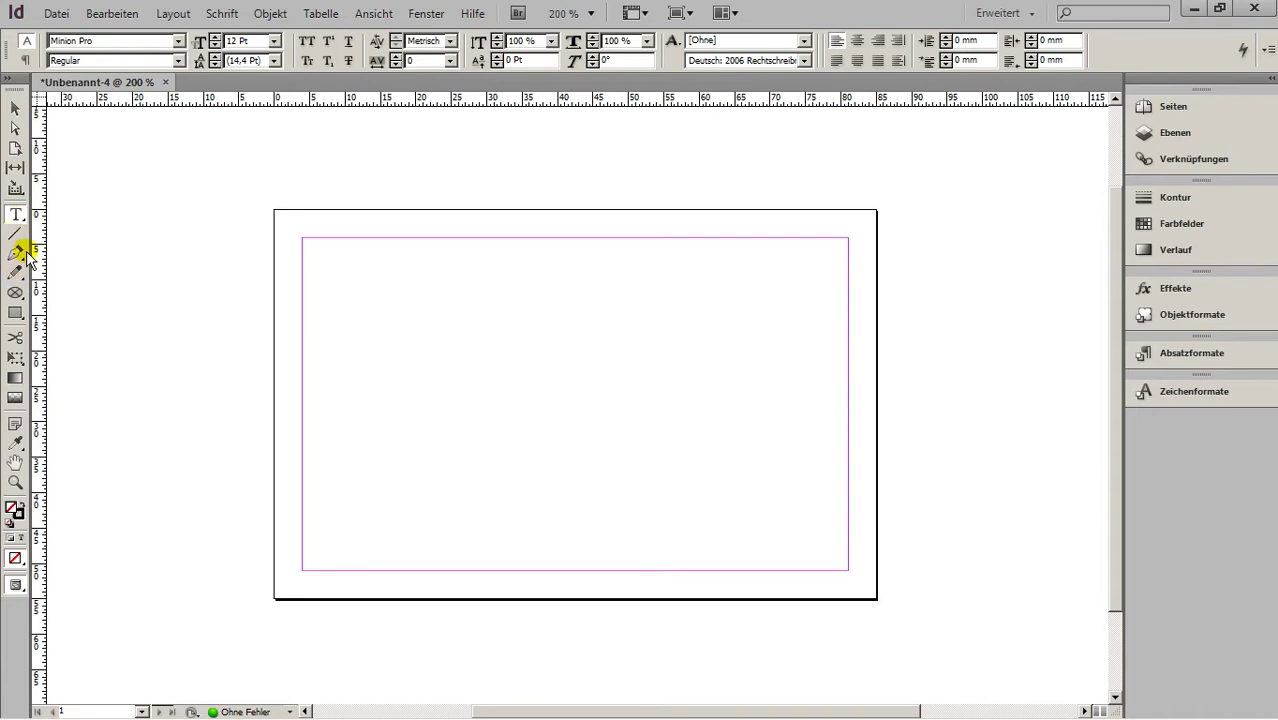
{"action": "left_click", "coordinate": [18, 218]}
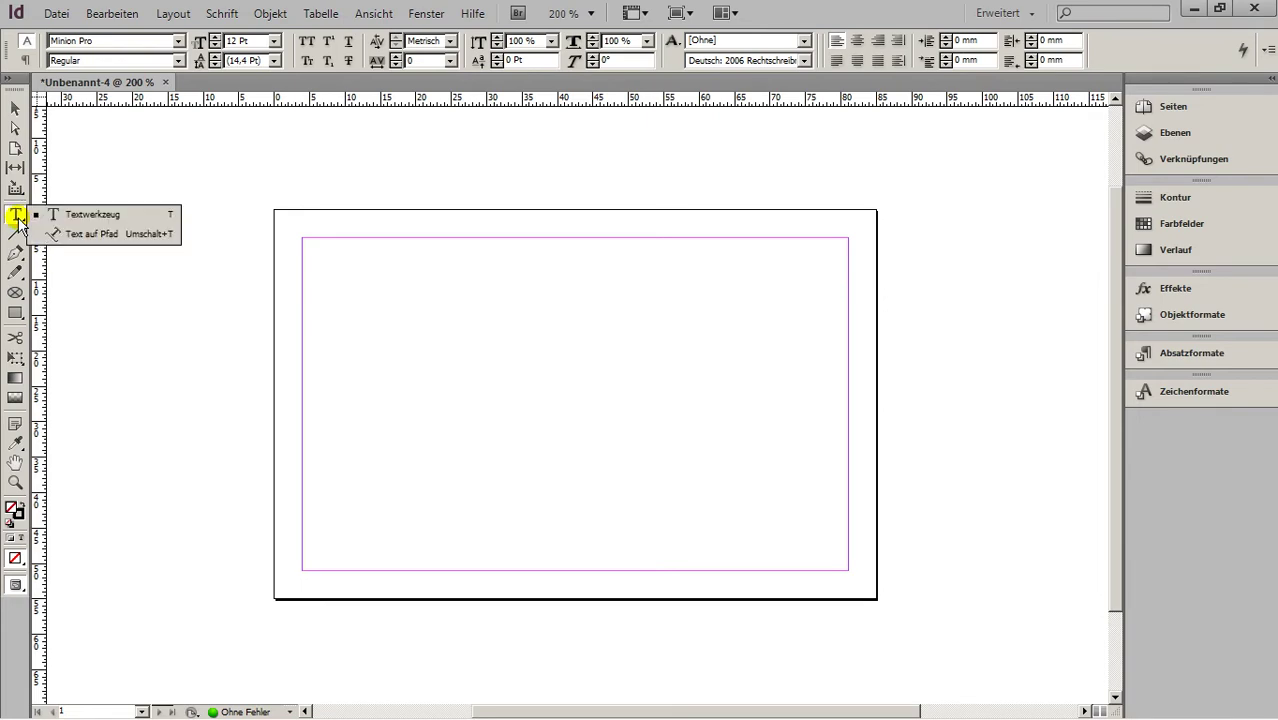
{"action": "left_click_drag", "start_coordinate": [18, 218], "coordinate": [68, 214]}
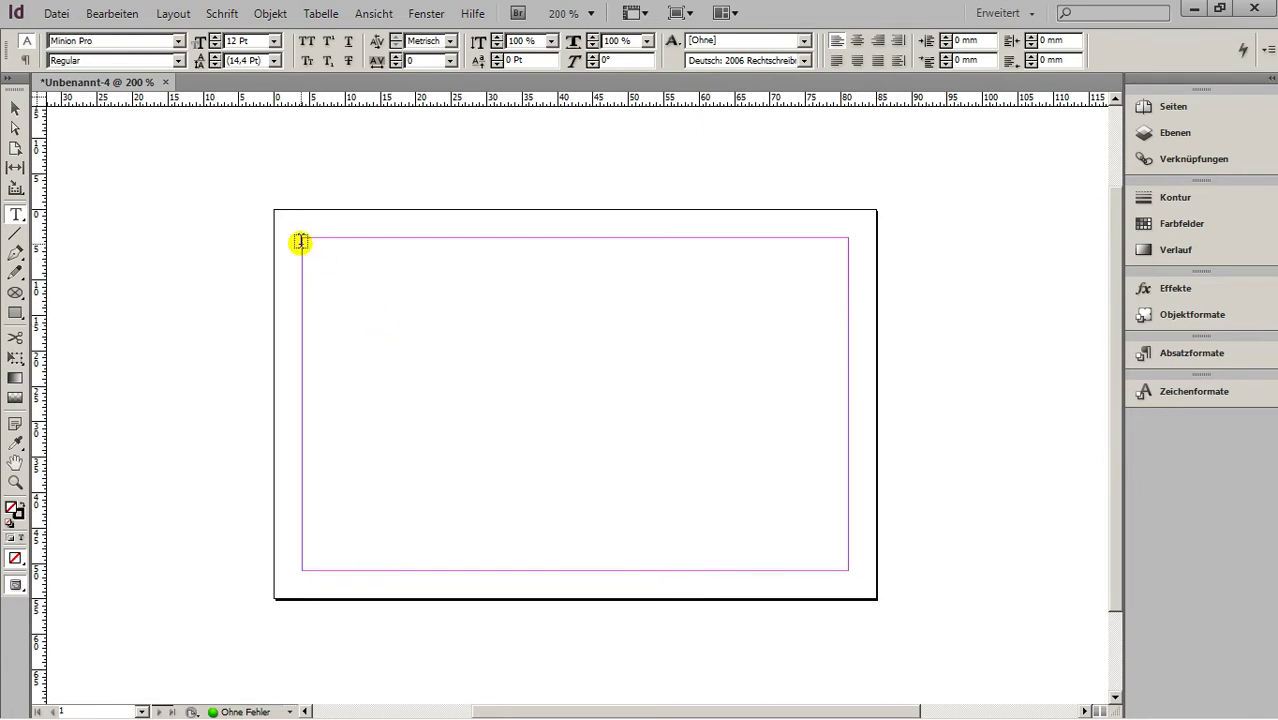
{"action": "left_click_drag", "start_coordinate": [302, 247], "coordinate": [849, 570]}
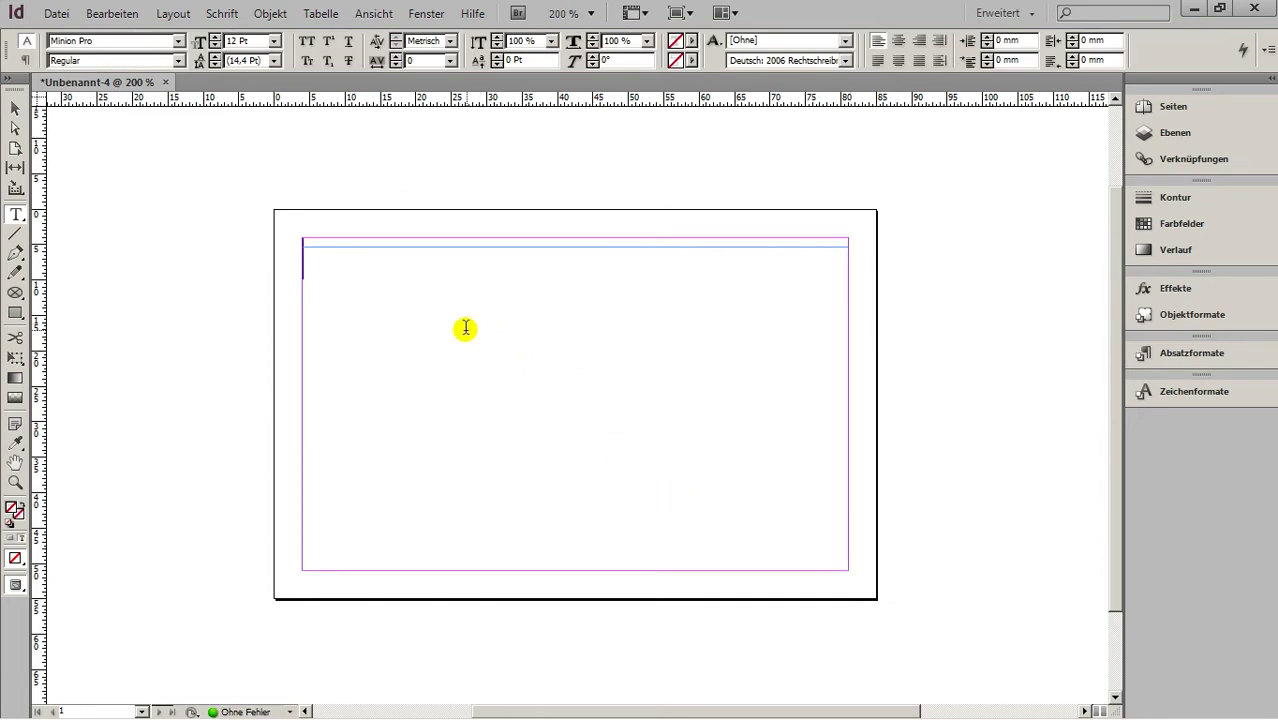
{"action": "type", "text": "ghjhgjhgj"}
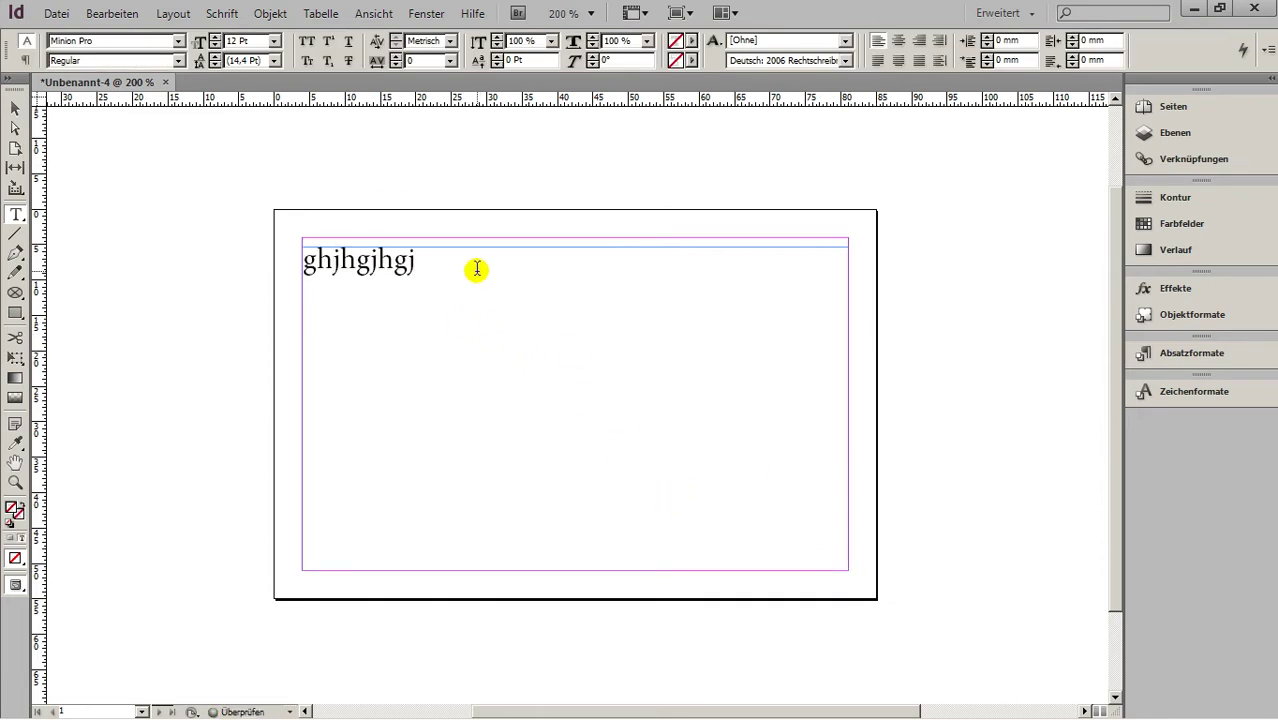
- Replace the filler text in the frame with "Hallo Hallo"
{"action": "key", "text": "shift+Left"}
{"action": "key", "text": "shift+Left"}
{"action": "key", "text": "shift+Left"}
{"action": "key", "text": "shift+Left"}
{"action": "key", "text": "shift+Left"}
{"action": "key", "text": "shift+Left"}
{"action": "key", "text": "shift+Left"}
{"action": "key", "text": "shift+Left"}
{"action": "key", "text": "shift+Left"}
{"action": "type", "text": "H"}
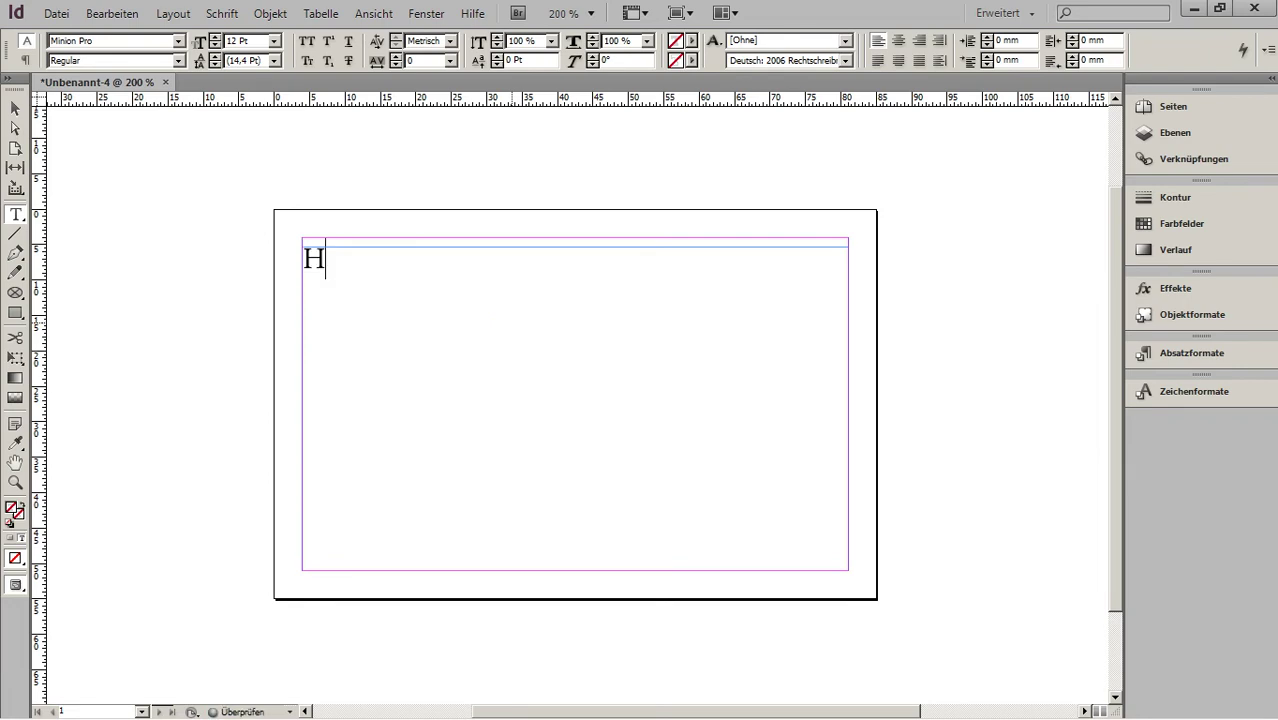
{"action": "type", "text": "allo Hallo"}
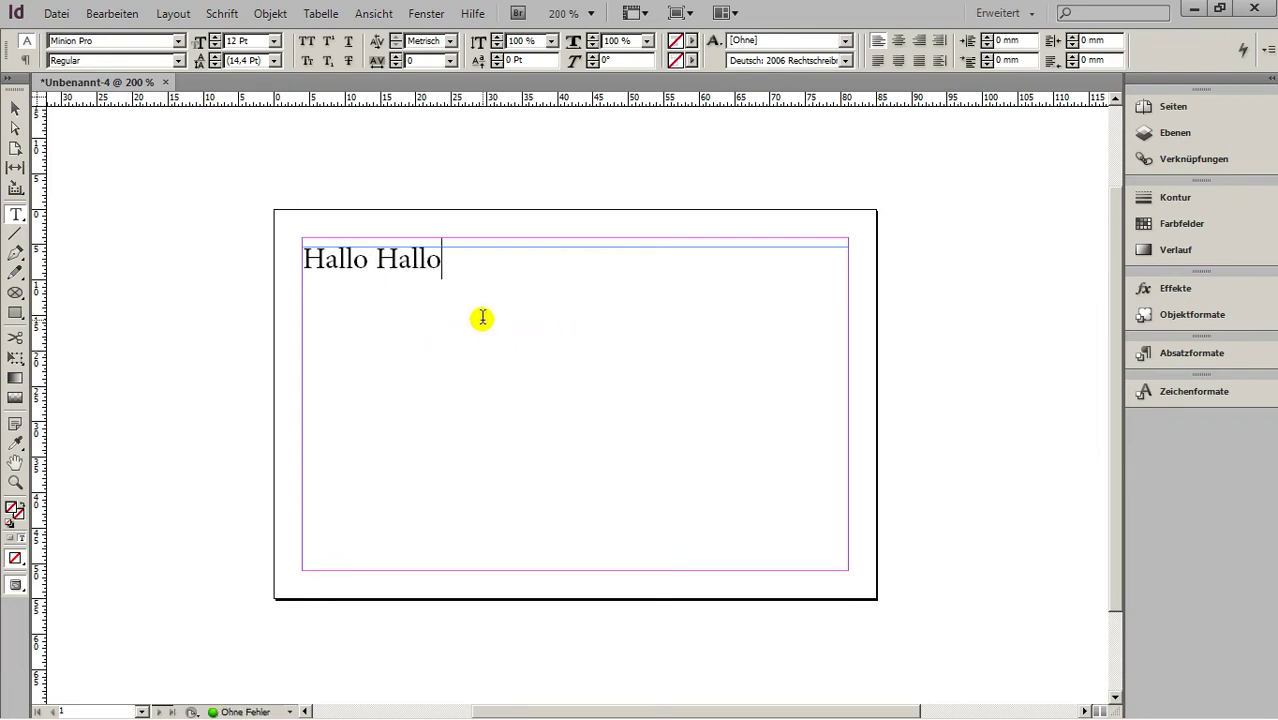
- Select the whole text "Hallo Hallo" and examine the places where its font and font size can be chosen
{"action": "triple_click", "coordinate": [487, 268]}
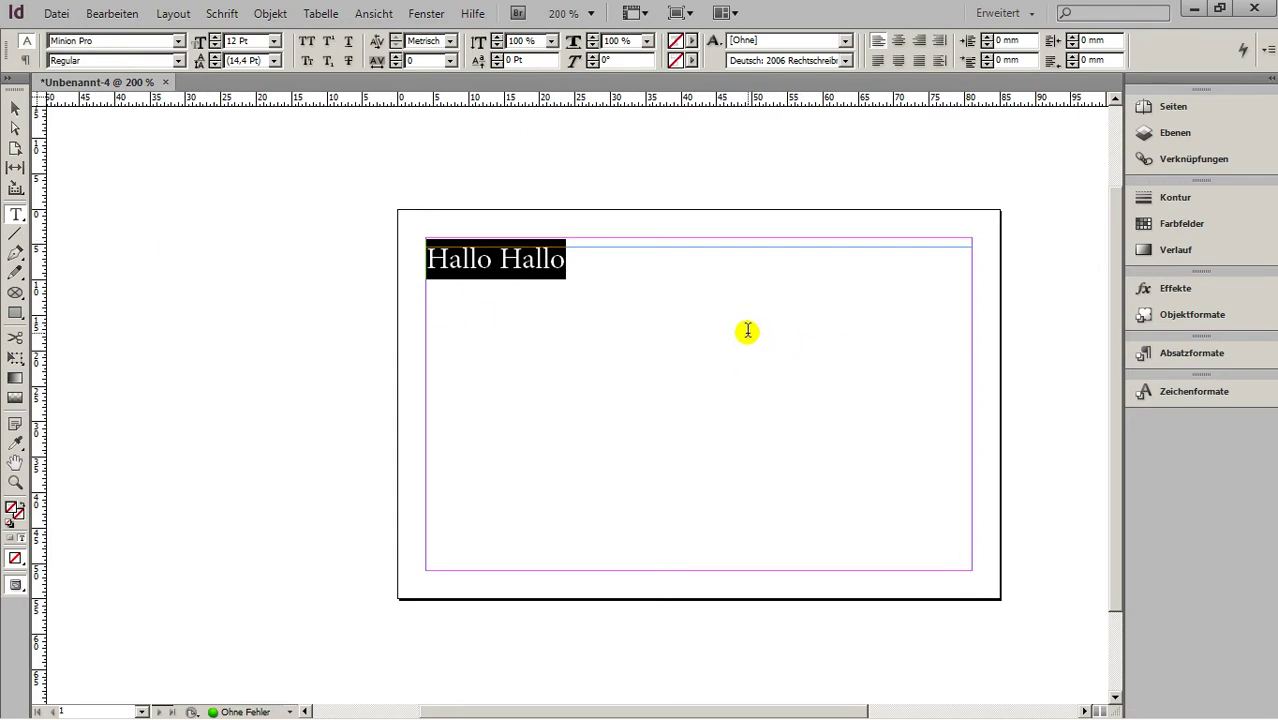
{"action": "left_click", "coordinate": [585, 270]}
{"action": "left_click_drag", "start_coordinate": [612, 265], "coordinate": [382, 256]}
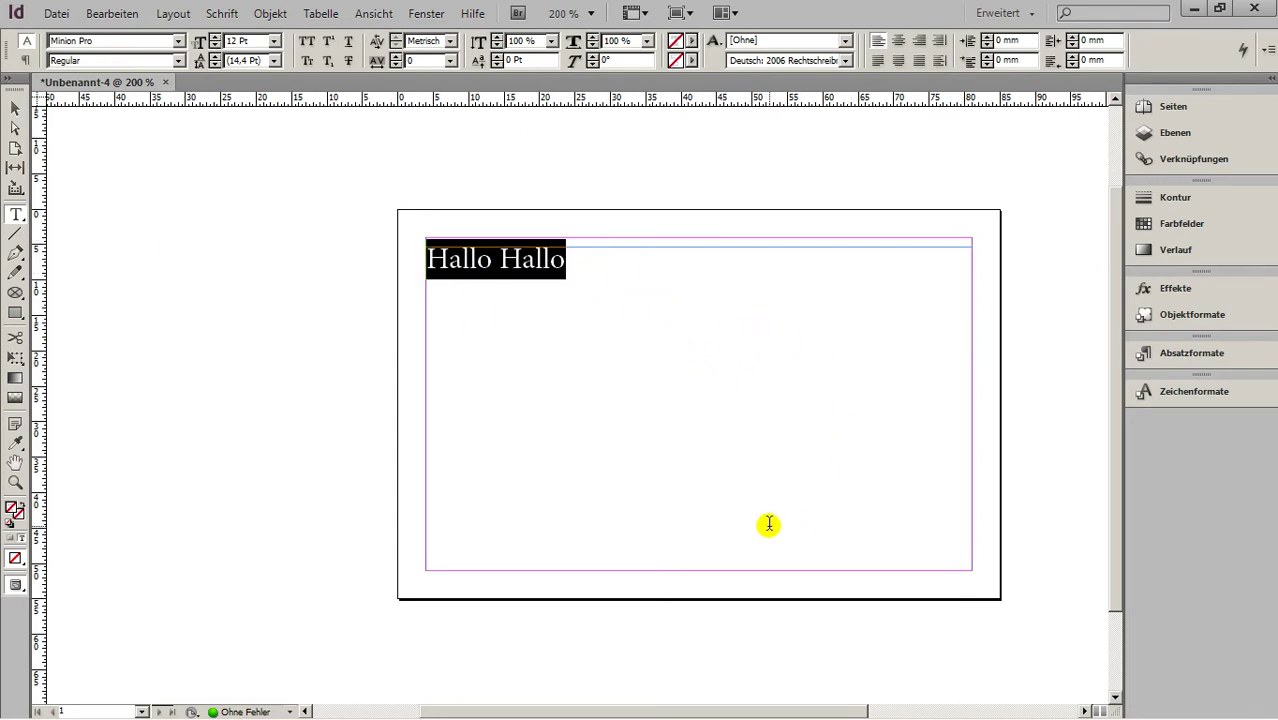
{"action": "left_click", "coordinate": [125, 42]}
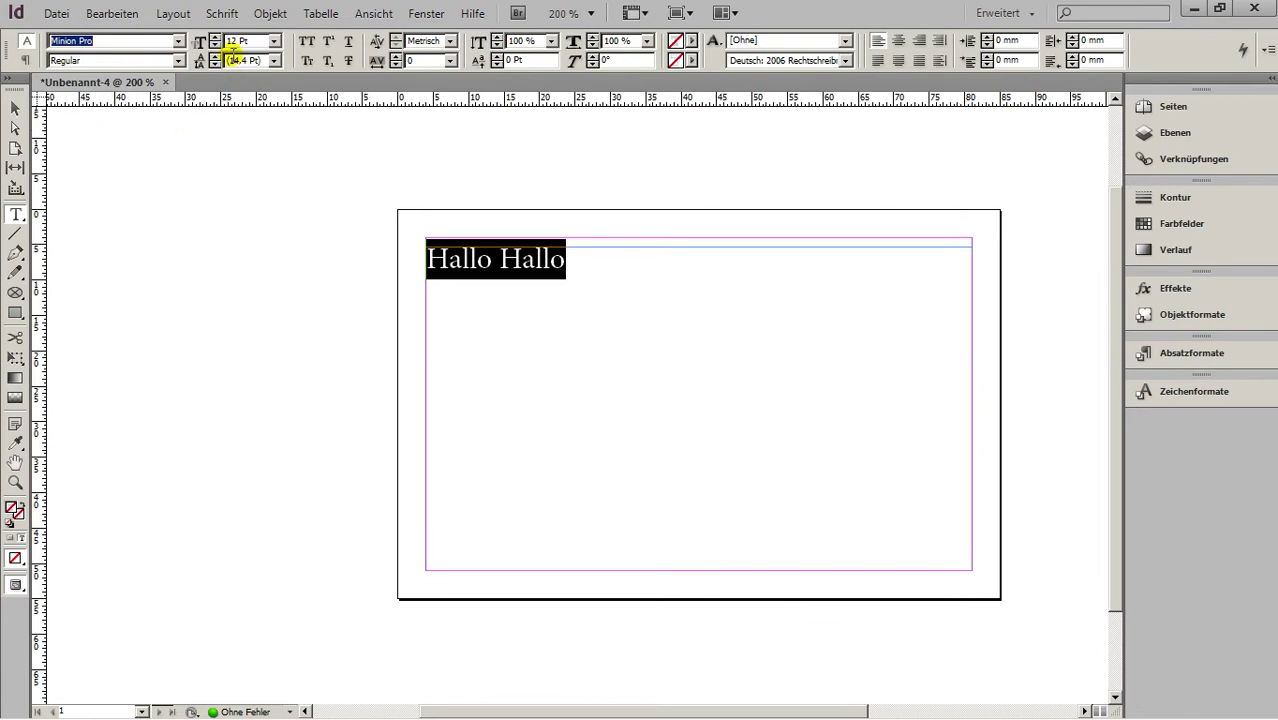
{"action": "left_click", "coordinate": [222, 13]}
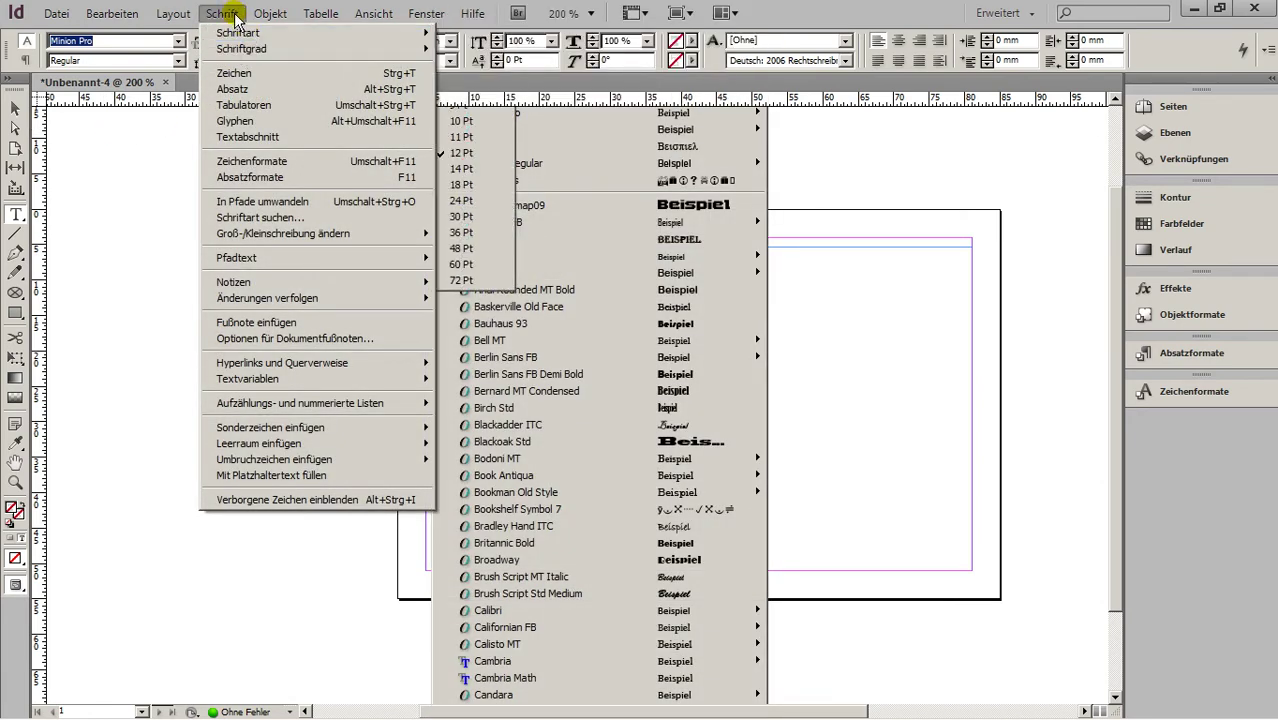
{"action": "mouse_move", "coordinate": [240, 38]}
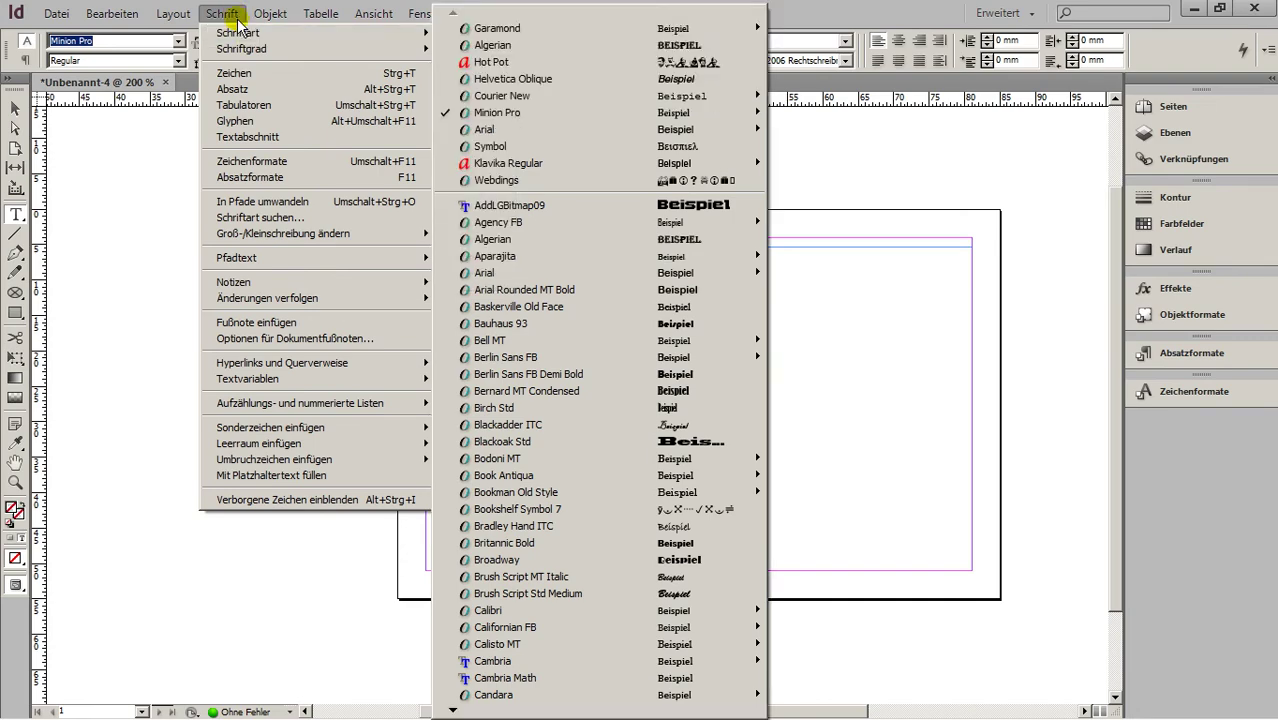
{"action": "left_click", "coordinate": [110, 40]}
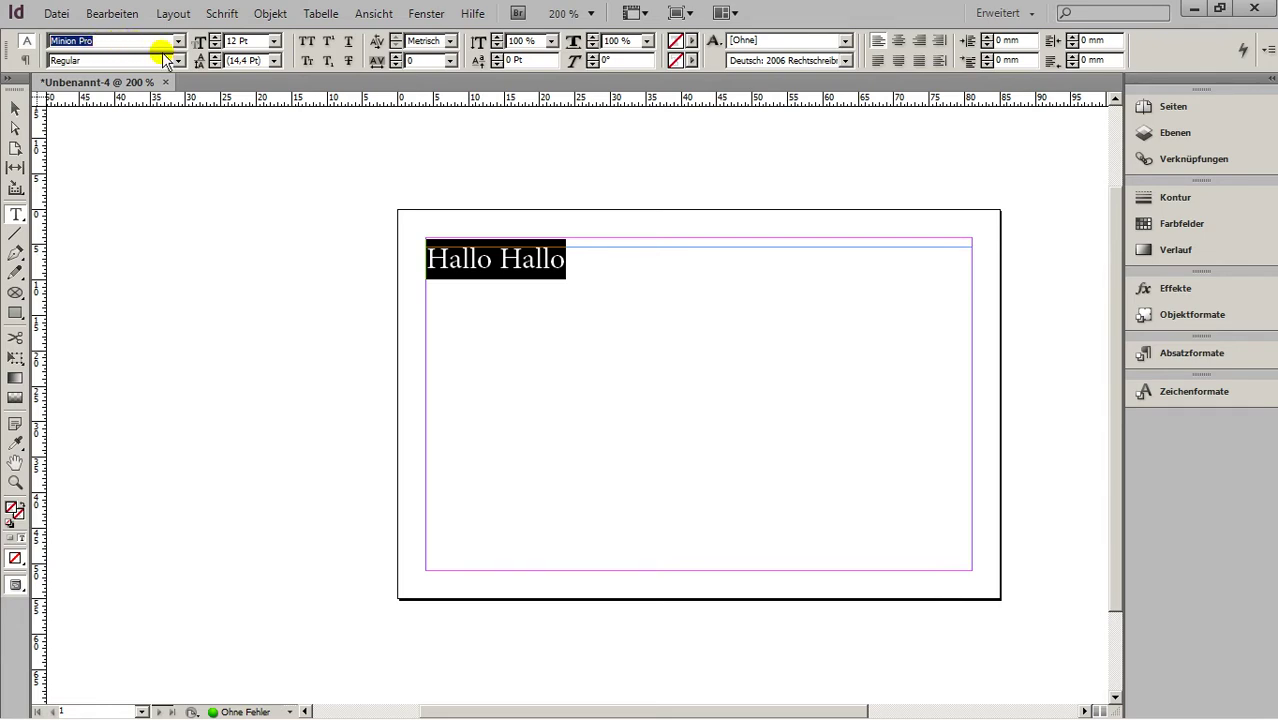
{"action": "left_click", "coordinate": [127, 40]}
{"action": "double_click", "coordinate": [125, 41]}
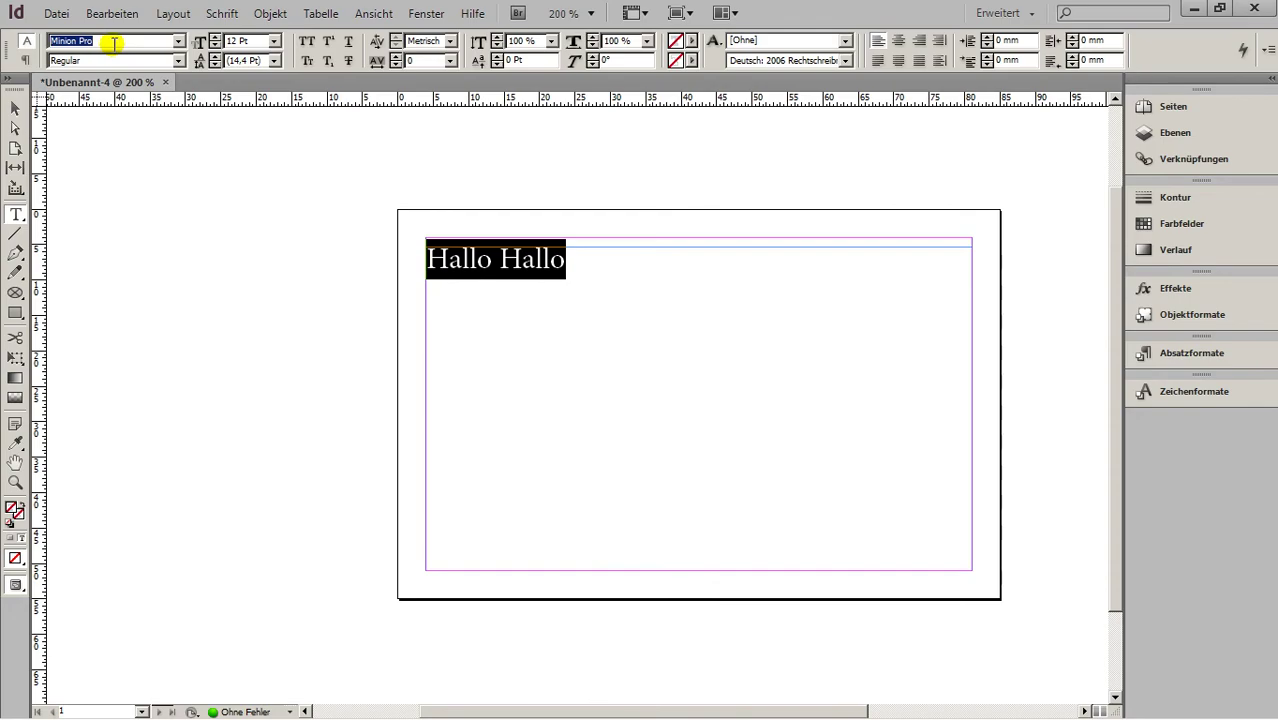
- Browse the font list and set the selected text's font to Helvetica Rounded Black
{"action": "left_click", "coordinate": [178, 41]}
{"action": "scroll", "coordinate": [240, 390], "scroll_direction": "down", "scroll_amount": 20}
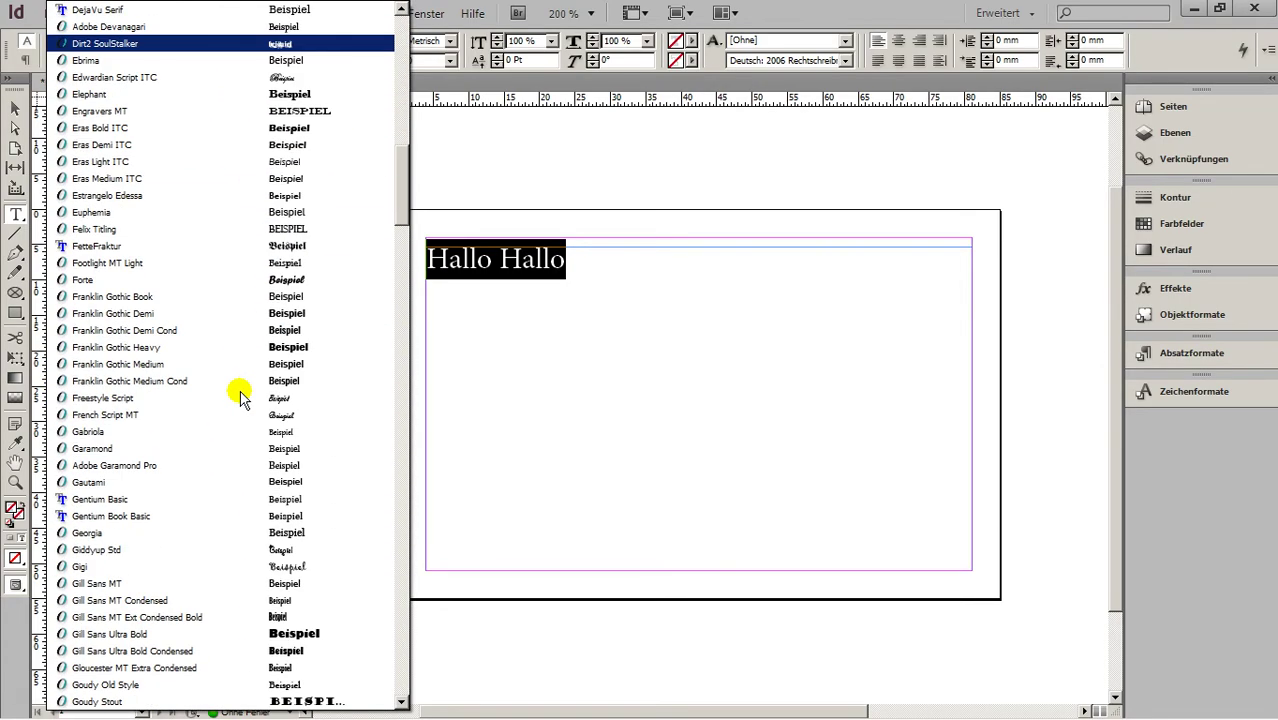
{"action": "scroll", "coordinate": [240, 395], "scroll_direction": "down", "scroll_amount": 12}
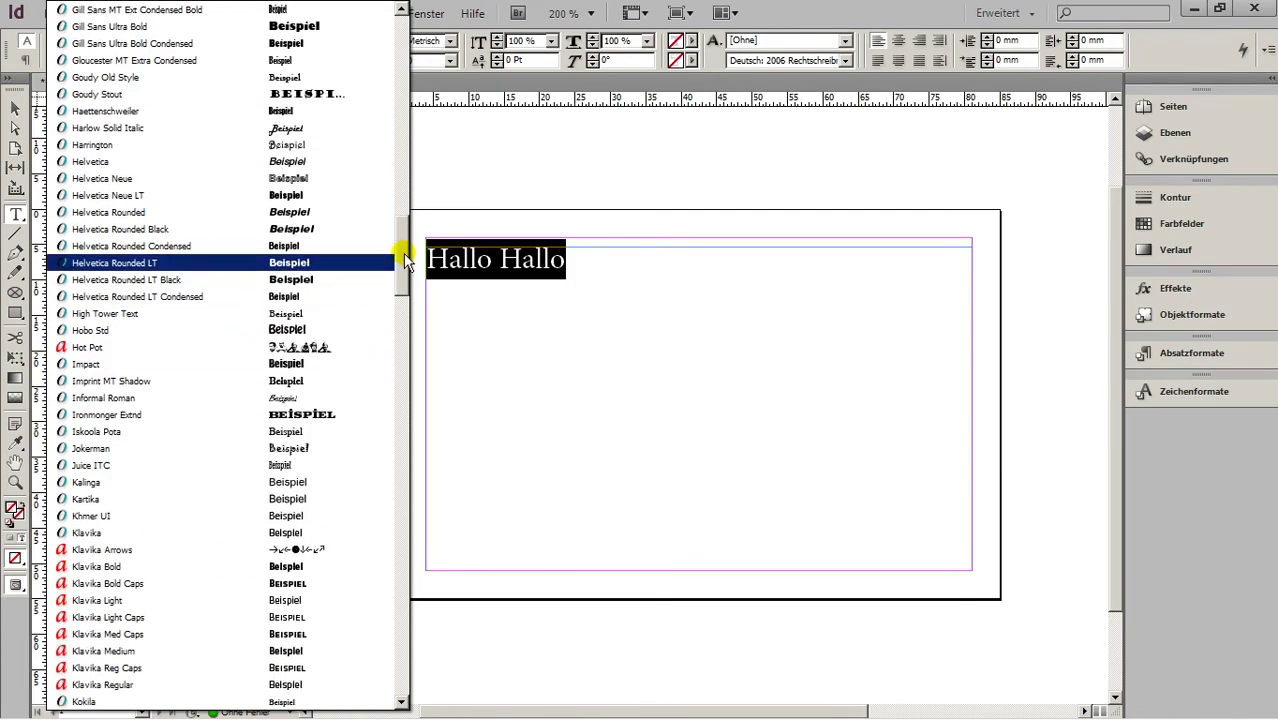
{"action": "left_click_drag", "start_coordinate": [400, 250], "coordinate": [407, 120]}
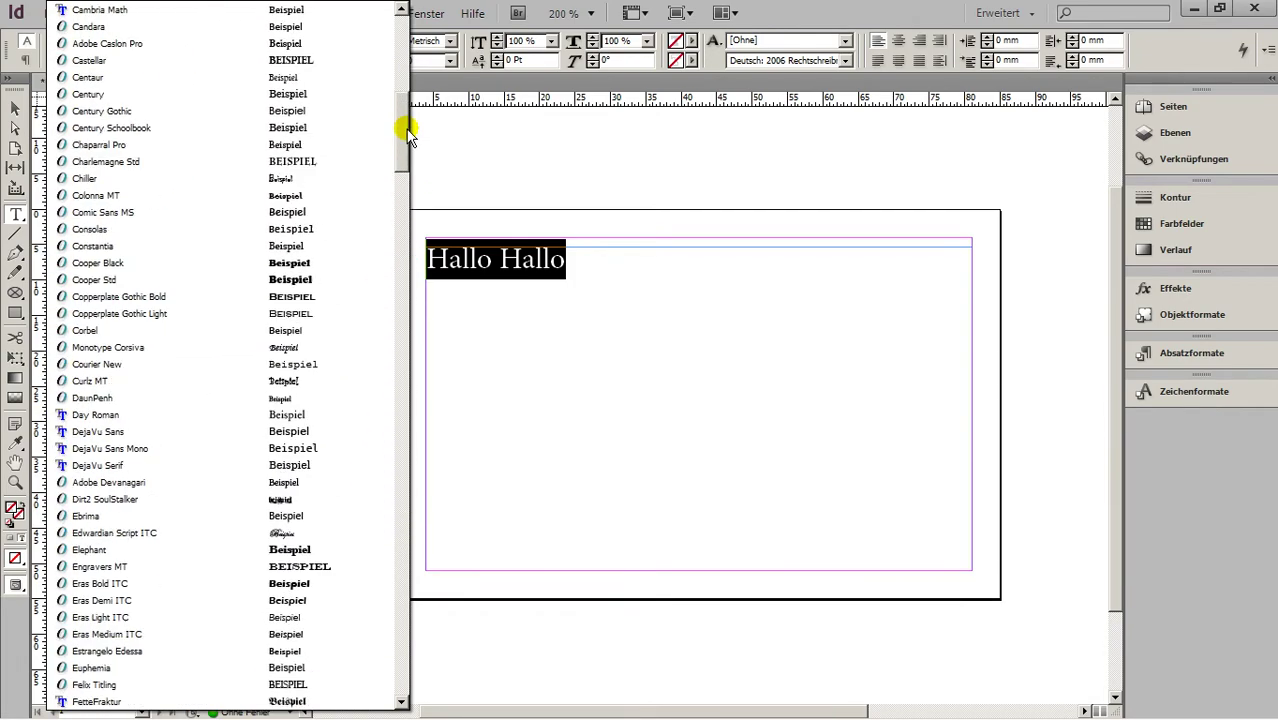
{"action": "scroll", "coordinate": [235, 421], "scroll_direction": "down", "scroll_amount": 3}
{"action": "scroll", "coordinate": [222, 423], "scroll_direction": "down", "scroll_amount": 17}
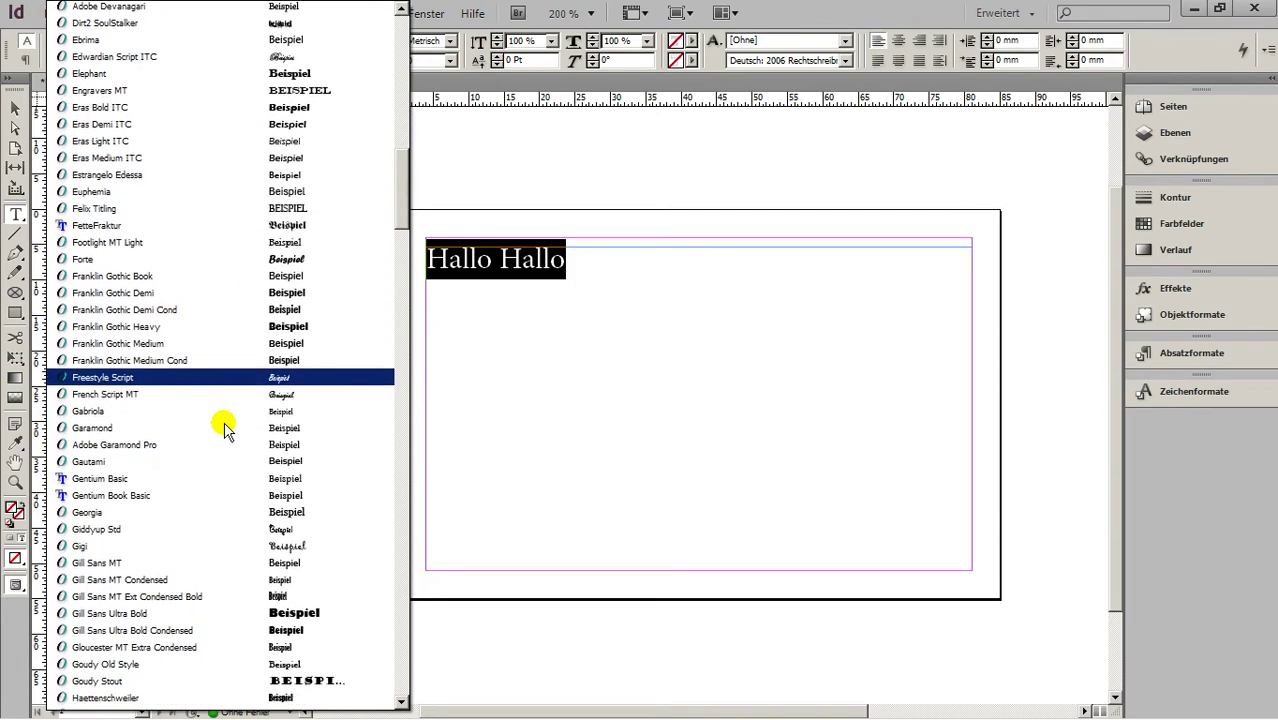
{"action": "left_click", "coordinate": [174, 247]}
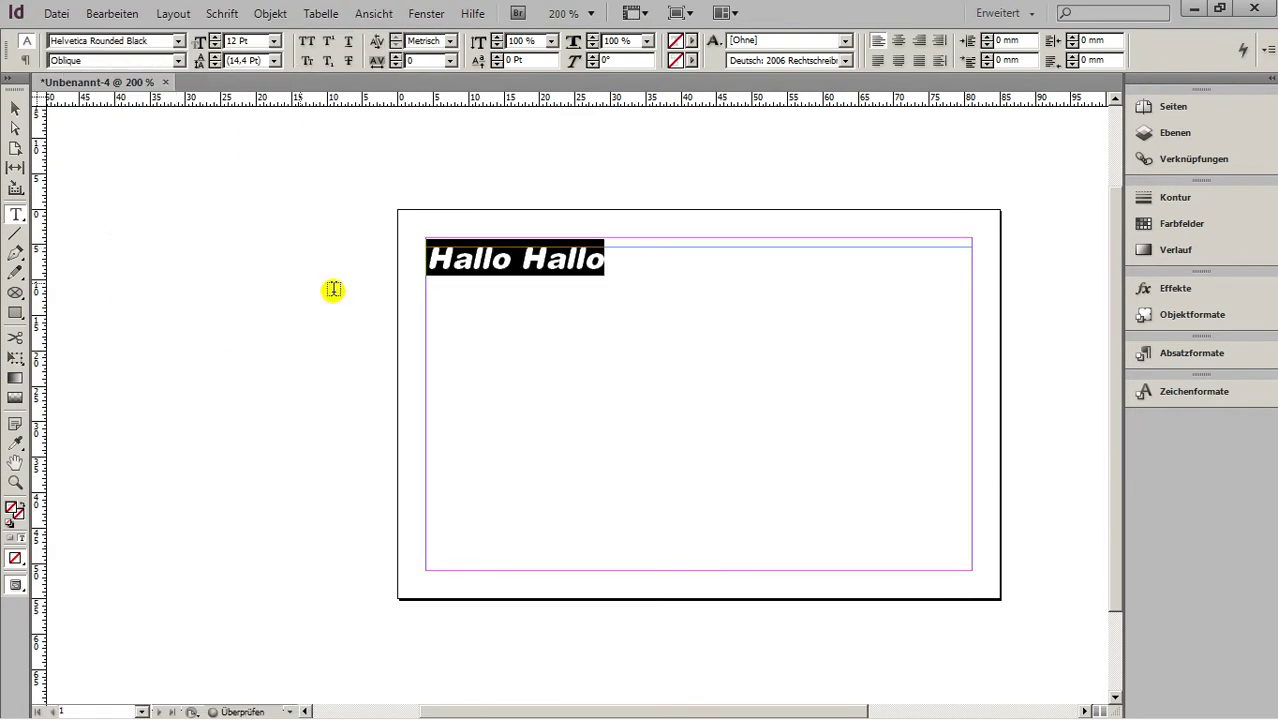
- Change the selected text's font to Garamond
{"action": "triple_click", "coordinate": [150, 41]}
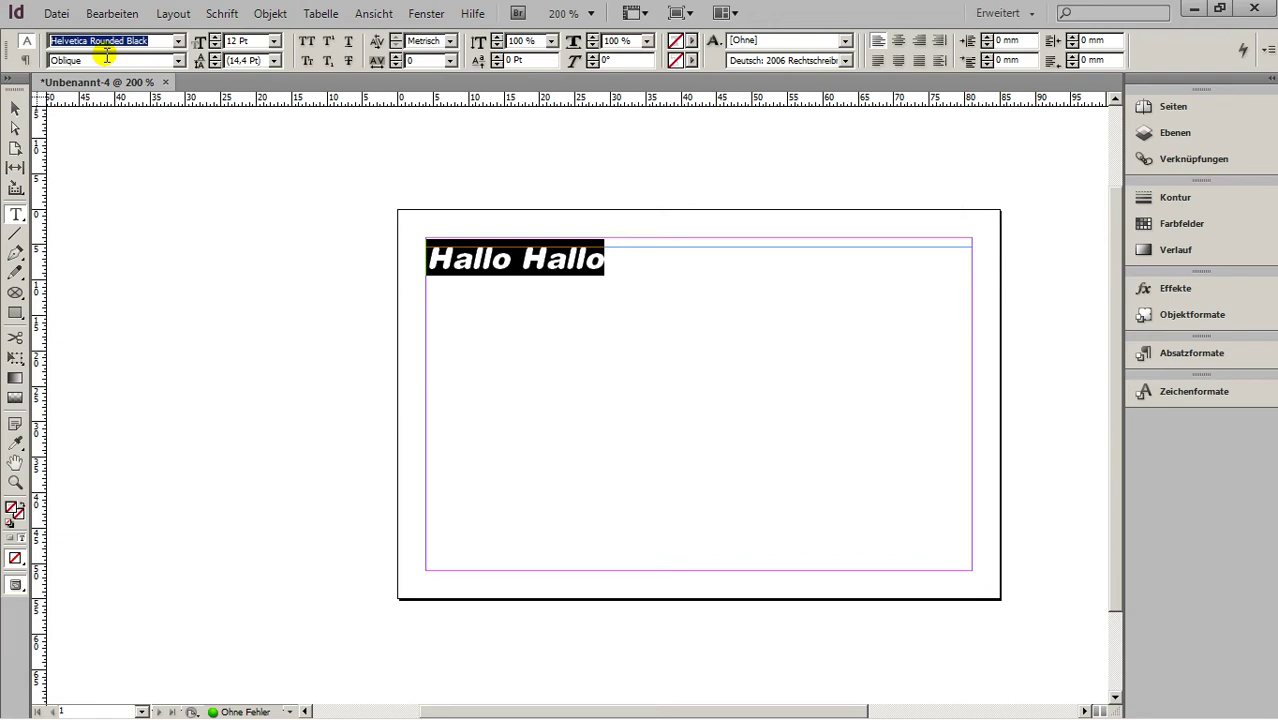
{"action": "type", "text": "Garamond"}
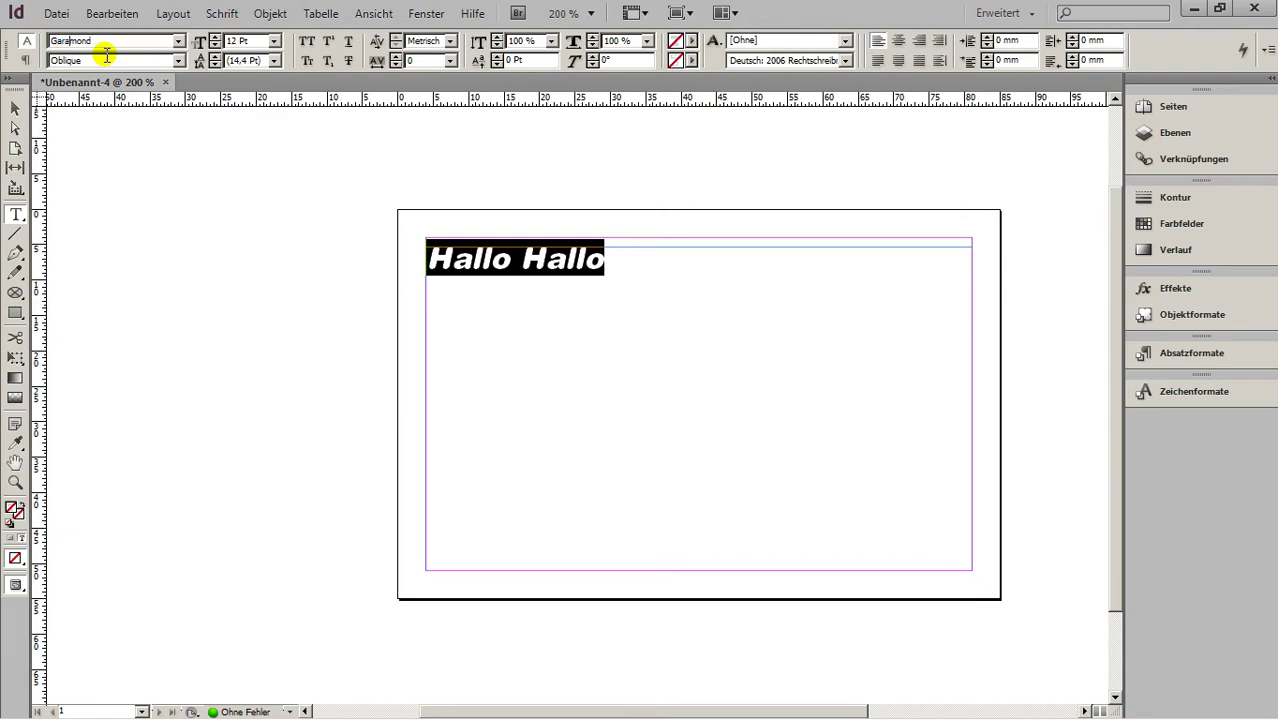
{"action": "key", "text": "Return"}
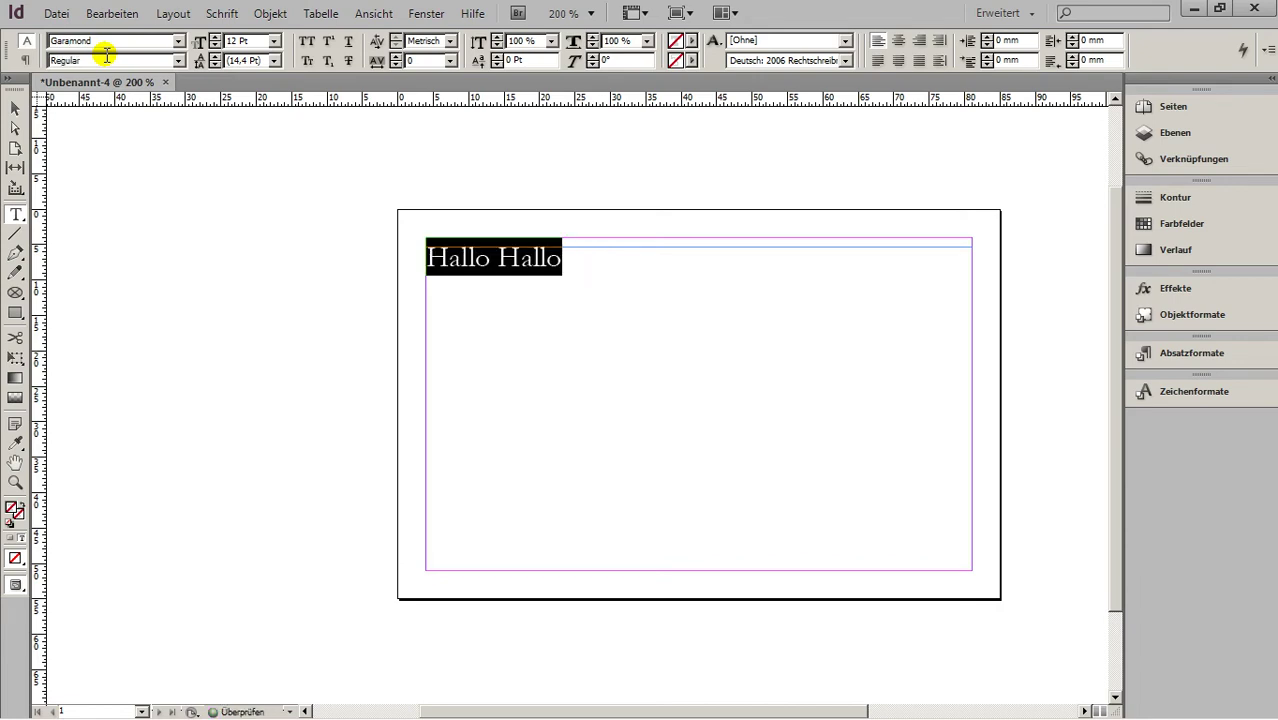
- Set the selected text's font to Times New Roman with the Italic style
{"action": "double_click", "coordinate": [121, 38]}
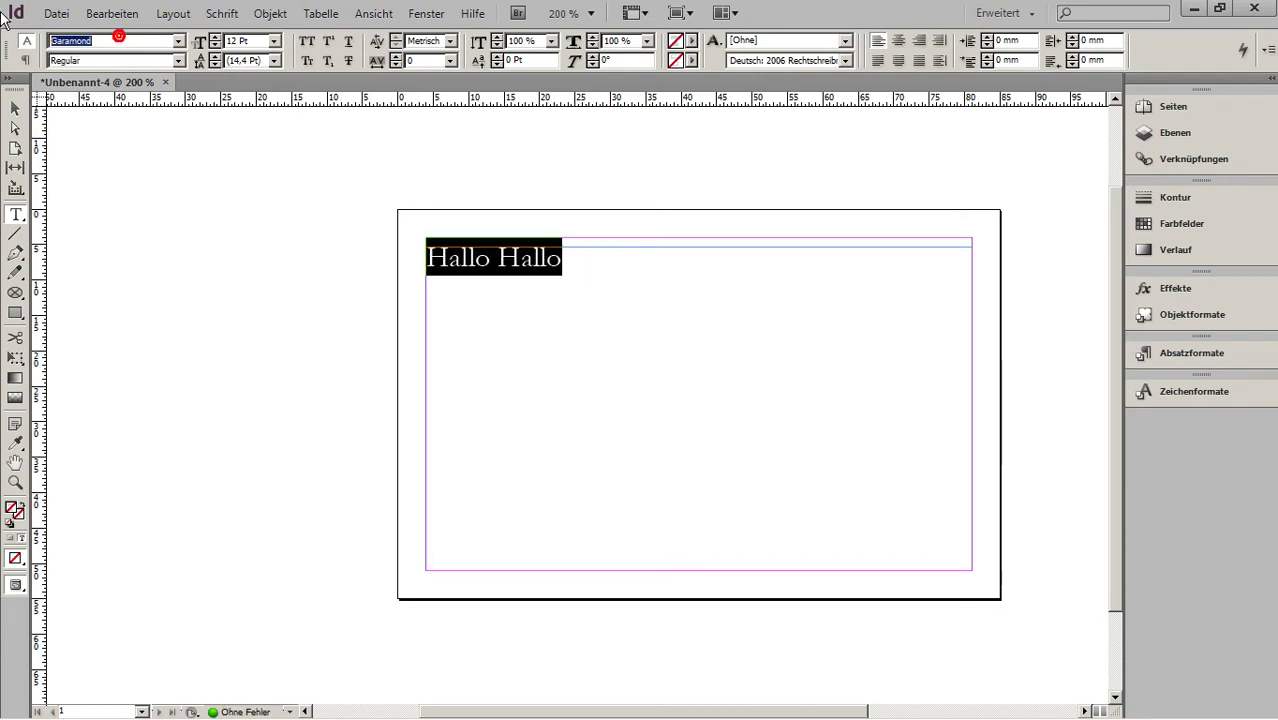
{"action": "type", "text": "Times New Roman"}
{"action": "key", "text": "Return"}
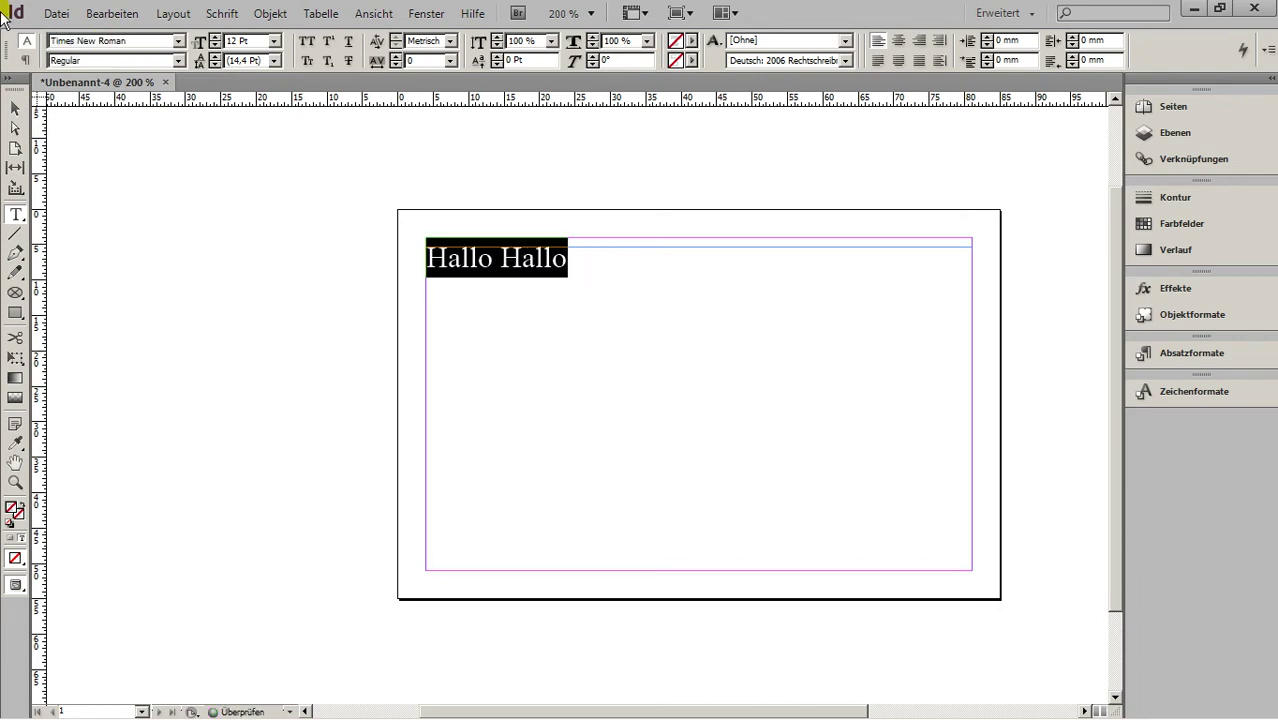
{"action": "triple_click", "coordinate": [142, 40]}
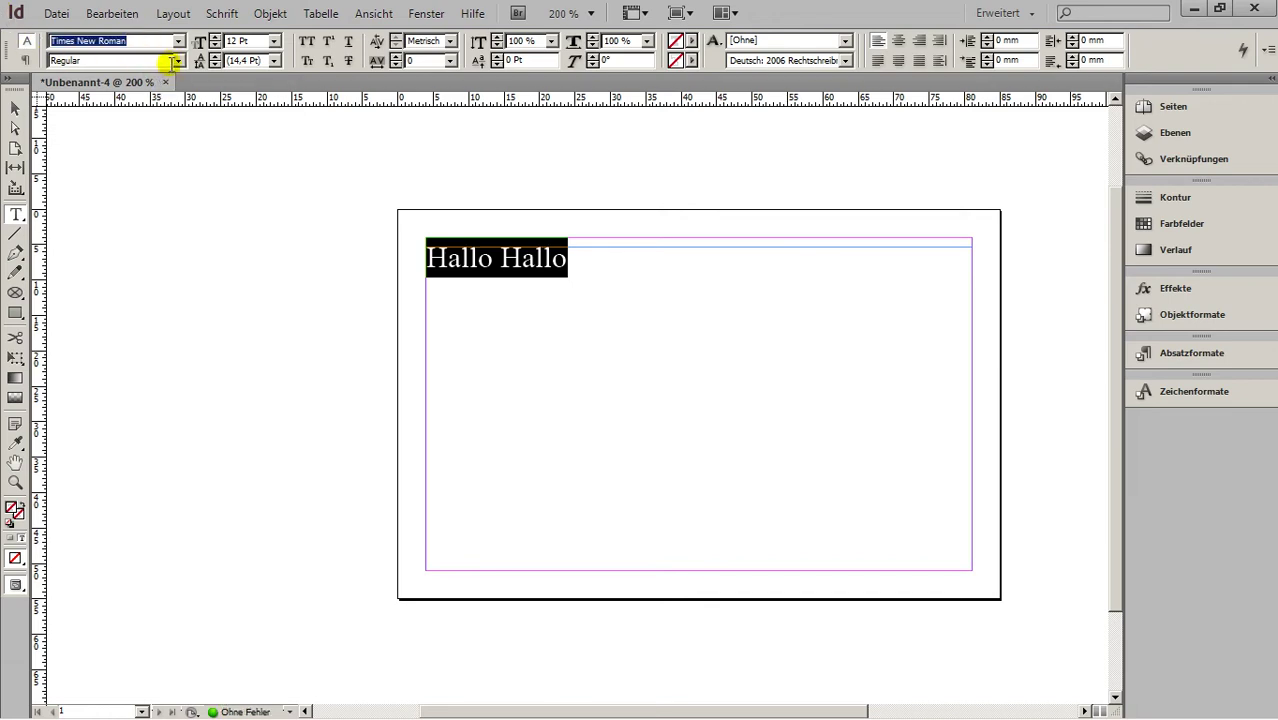
{"action": "left_click", "coordinate": [177, 61]}
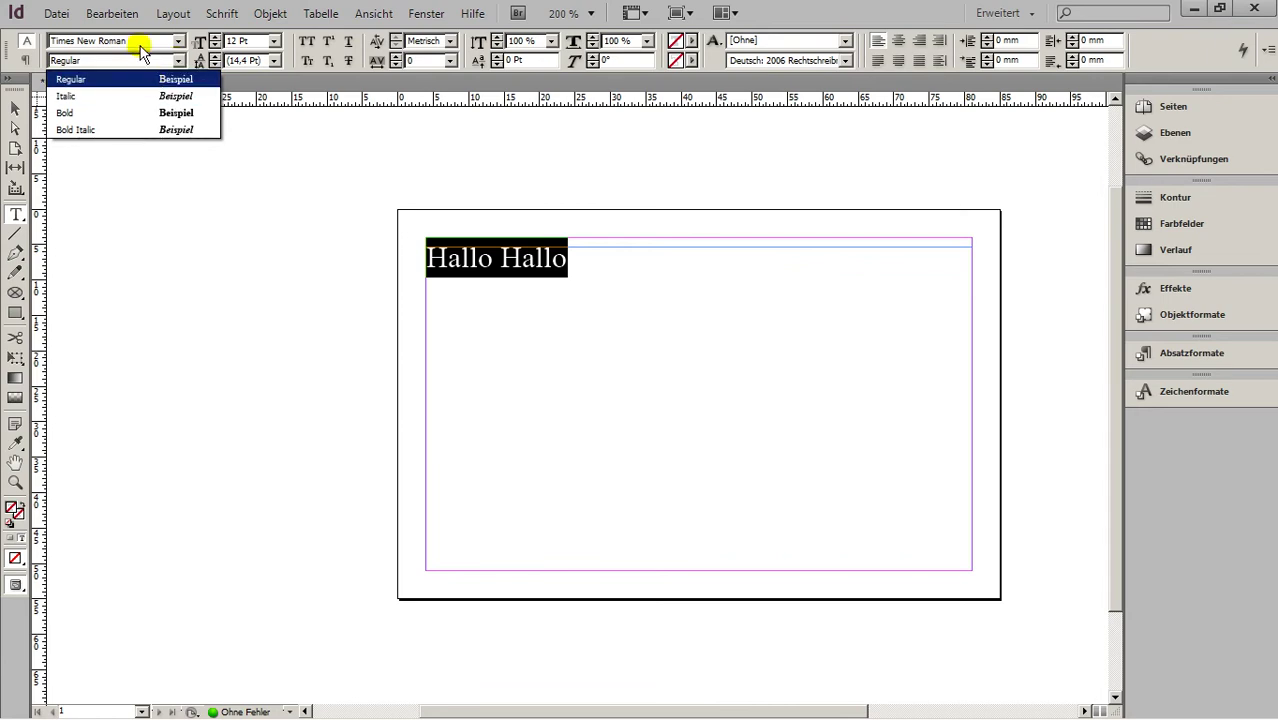
{"action": "left_click", "coordinate": [156, 95]}
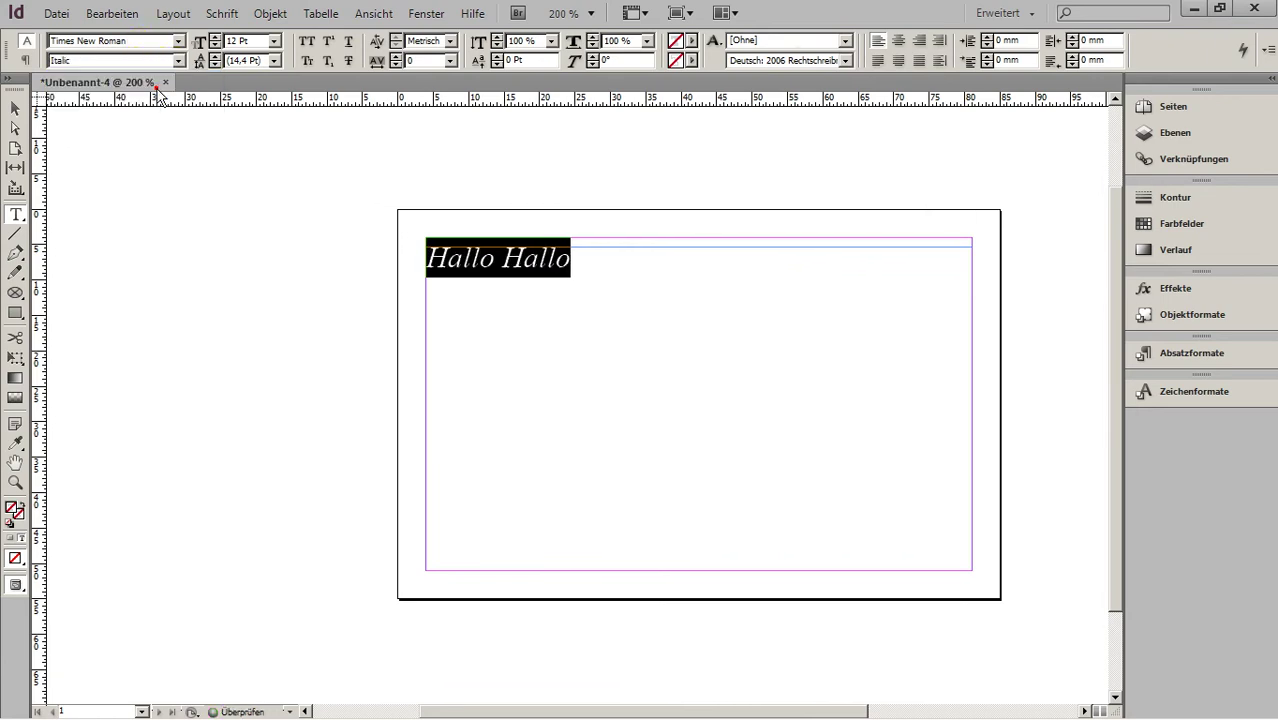
- Apply the Bold style to the selected "Hallo Hallo" text and switch it to Bold Italic
{"action": "left_click", "coordinate": [178, 61]}
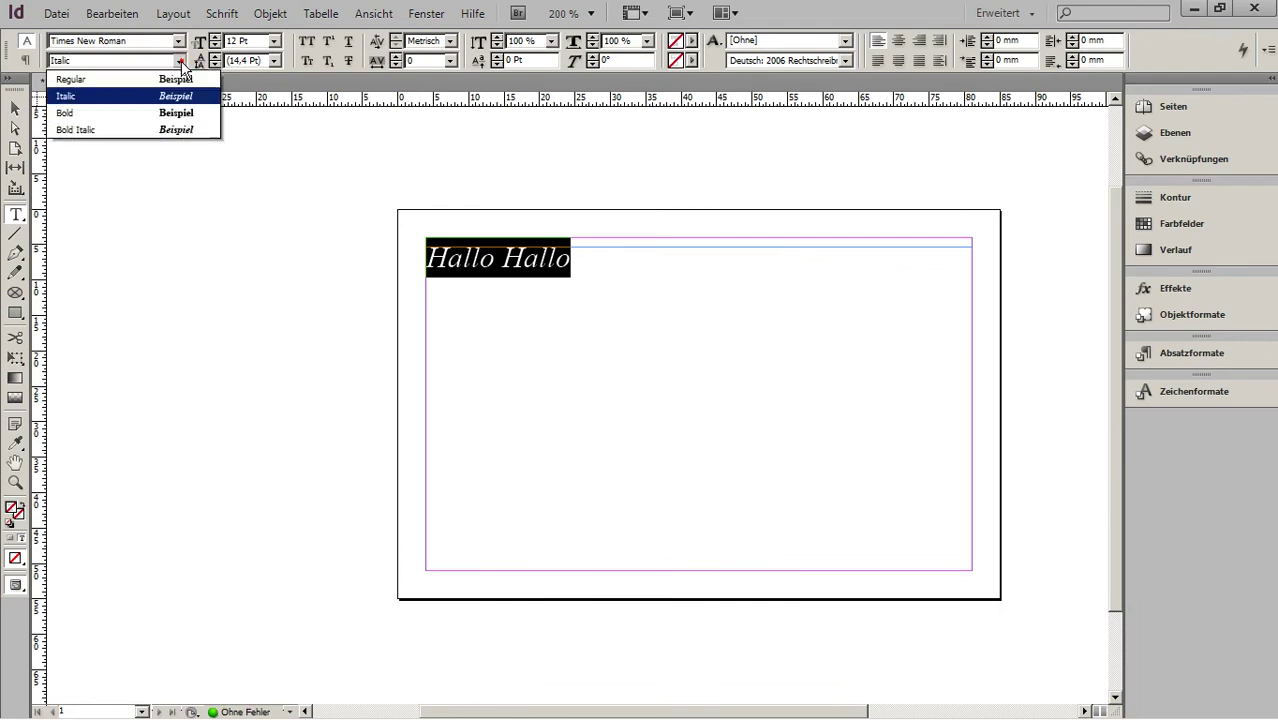
{"action": "left_click", "coordinate": [154, 110]}
{"action": "left_click", "coordinate": [140, 63]}
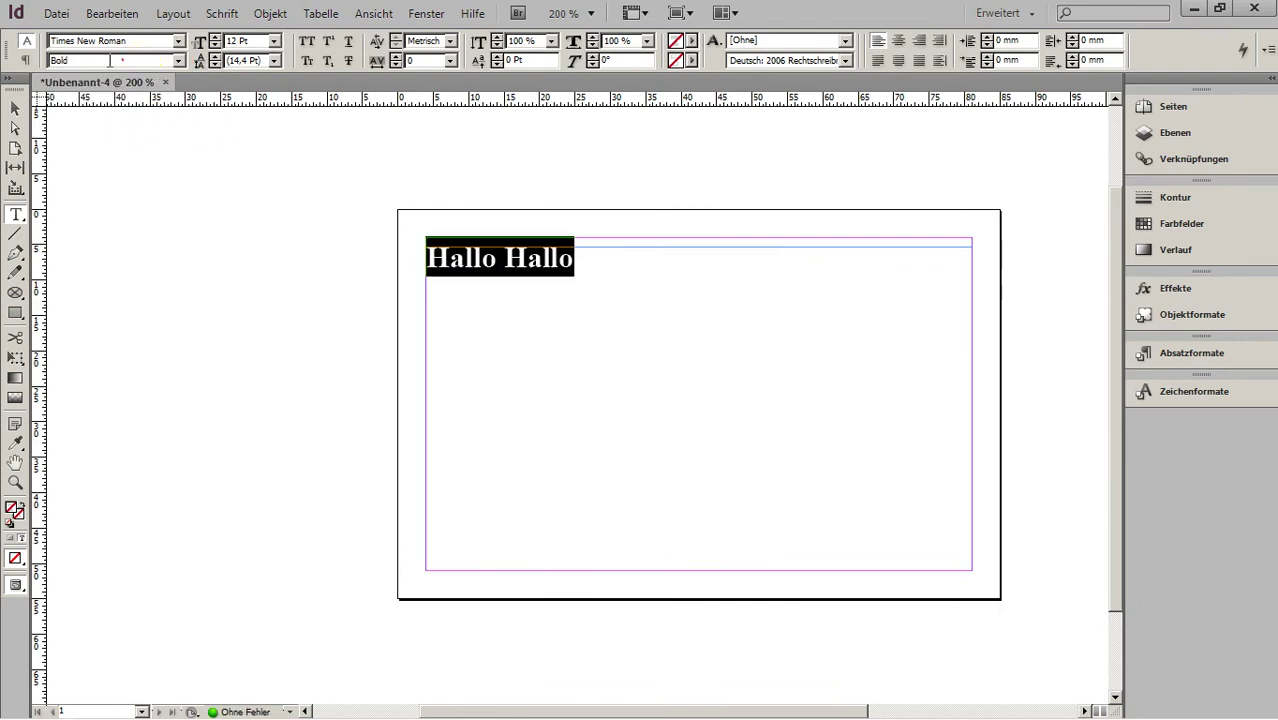
{"action": "left_click", "coordinate": [178, 61]}
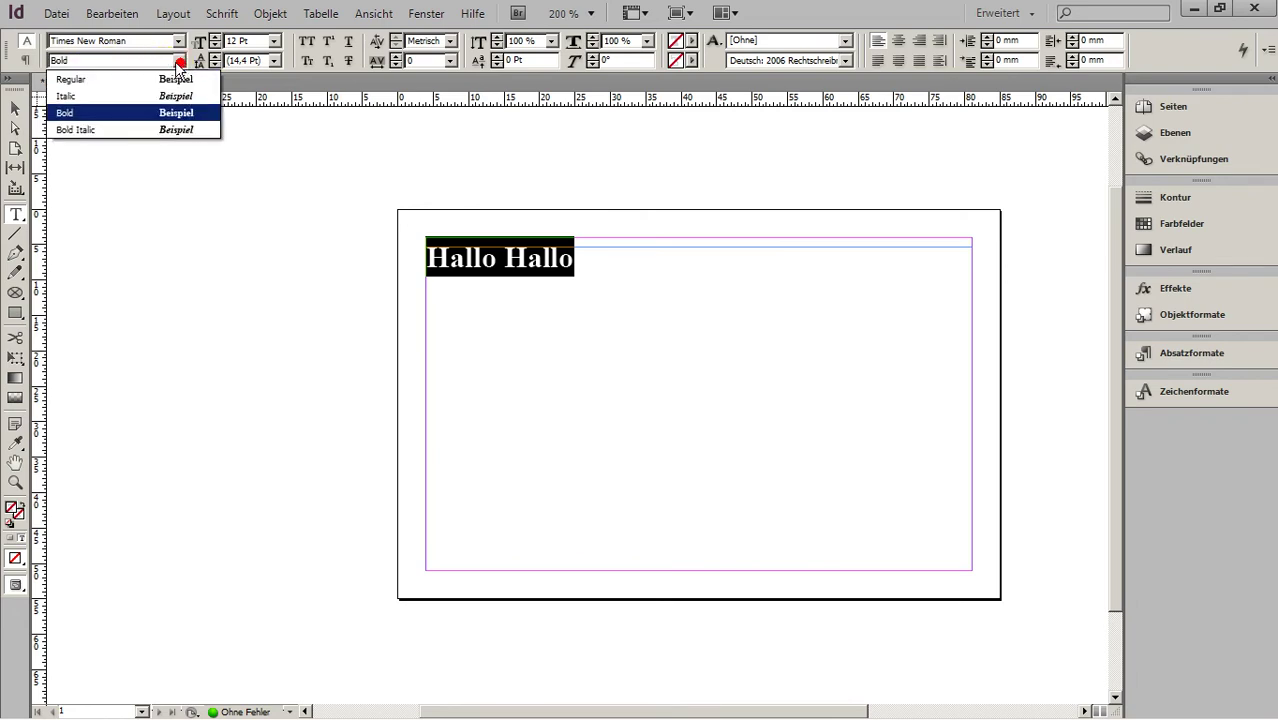
{"action": "left_click", "coordinate": [141, 130]}
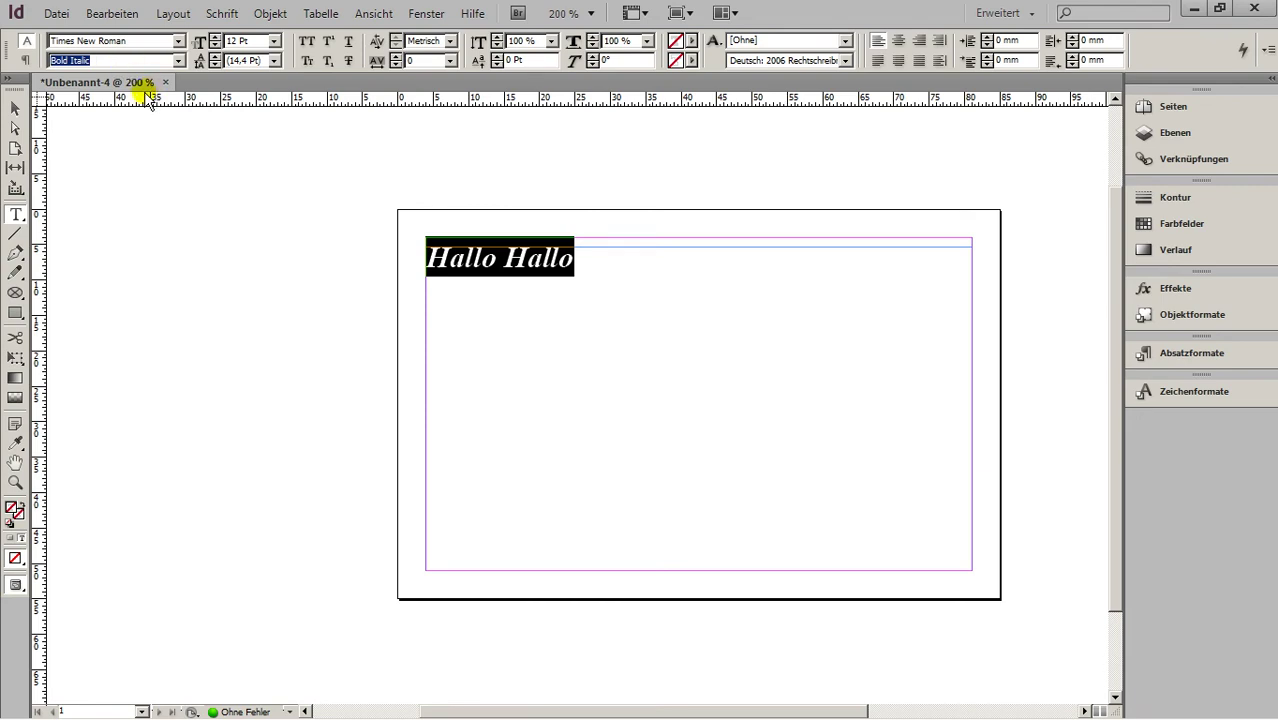
- Step back and forth through the Times New Roman styles on the selected text, ending on Bold Italic
{"action": "key", "text": "Up"}
{"action": "key", "text": "Up"}
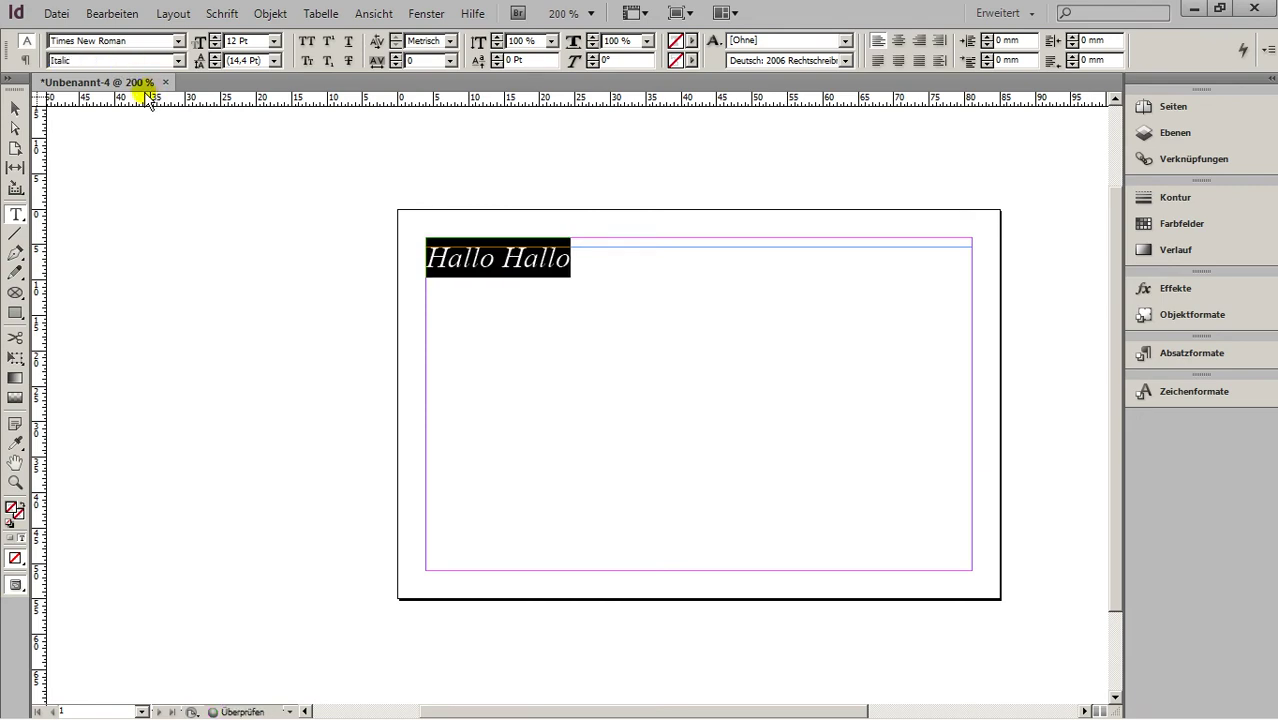
{"action": "key", "text": "Up"}
{"action": "key", "text": "Down"}
{"action": "key", "text": "Down"}
{"action": "key", "text": "Down"}
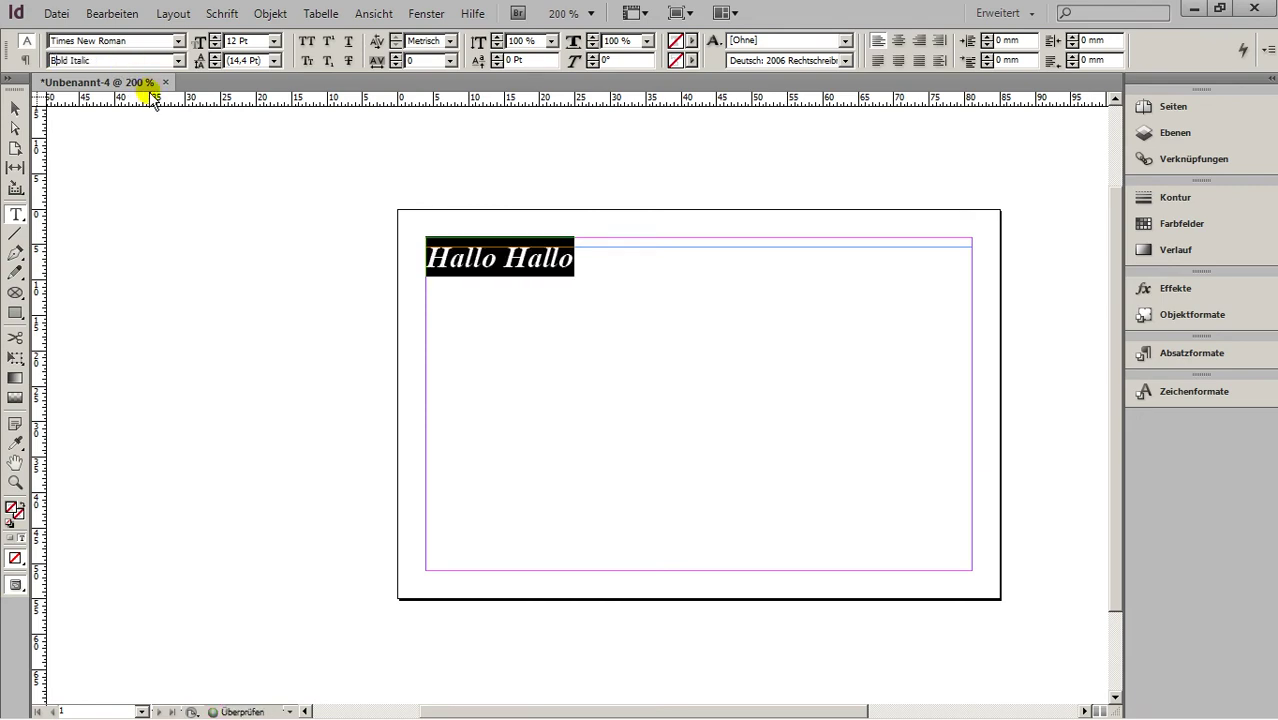
{"action": "key", "text": "Up"}
{"action": "key", "text": "Up"}
{"action": "key", "text": "Up"}
{"action": "key", "text": "Down"}
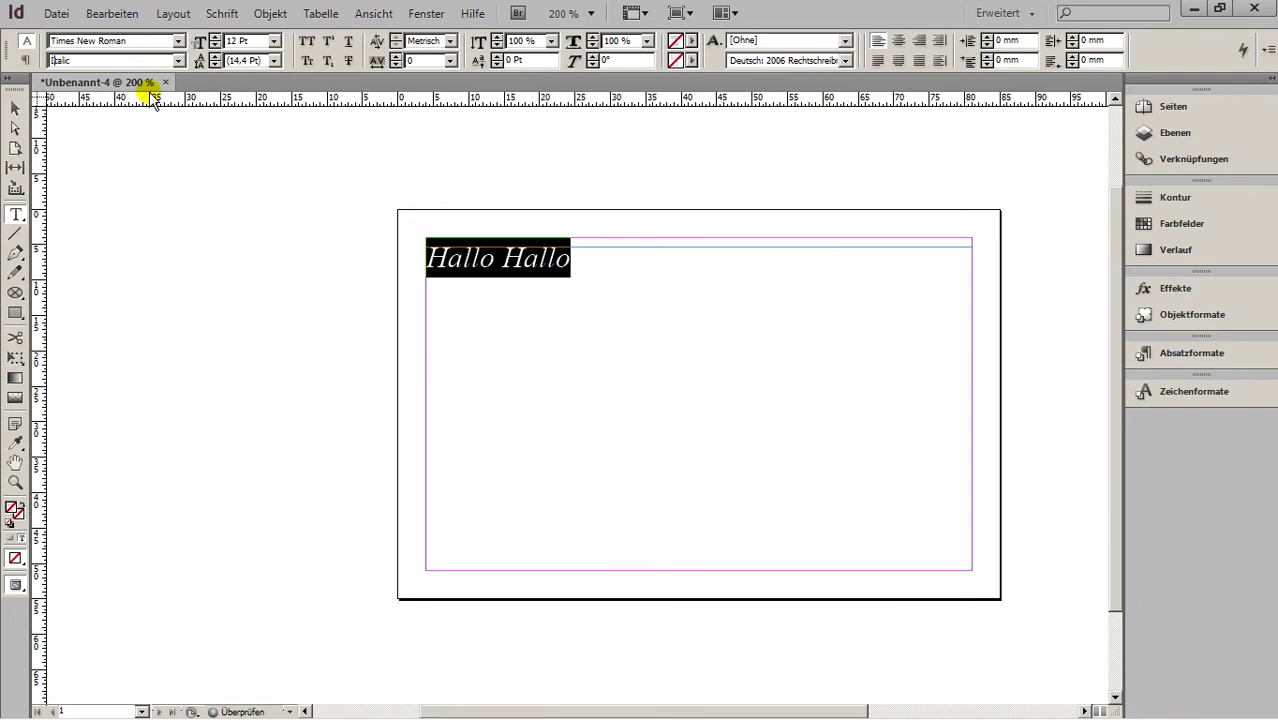
{"action": "key", "text": "Down"}
{"action": "key", "text": "Down"}
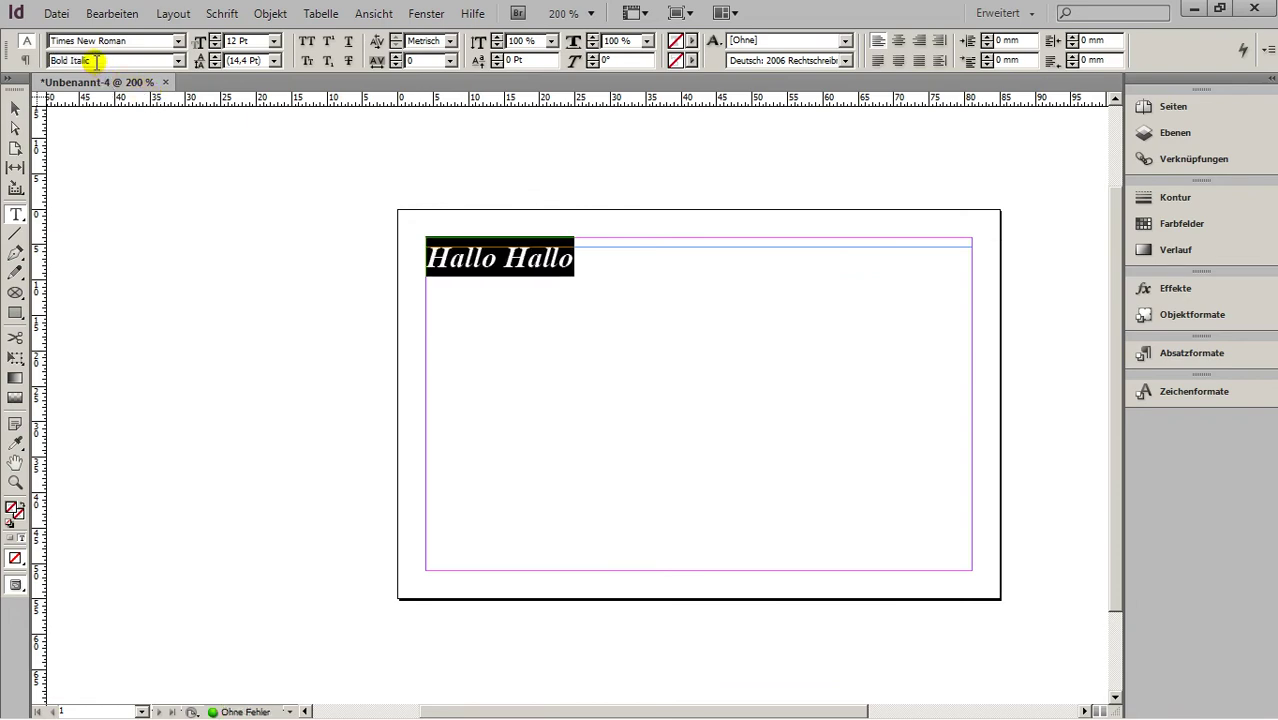
- Set the selected text's style to Regular and switch it to Bold
{"action": "type", "text": "Regular"}
{"action": "key", "text": "Return"}
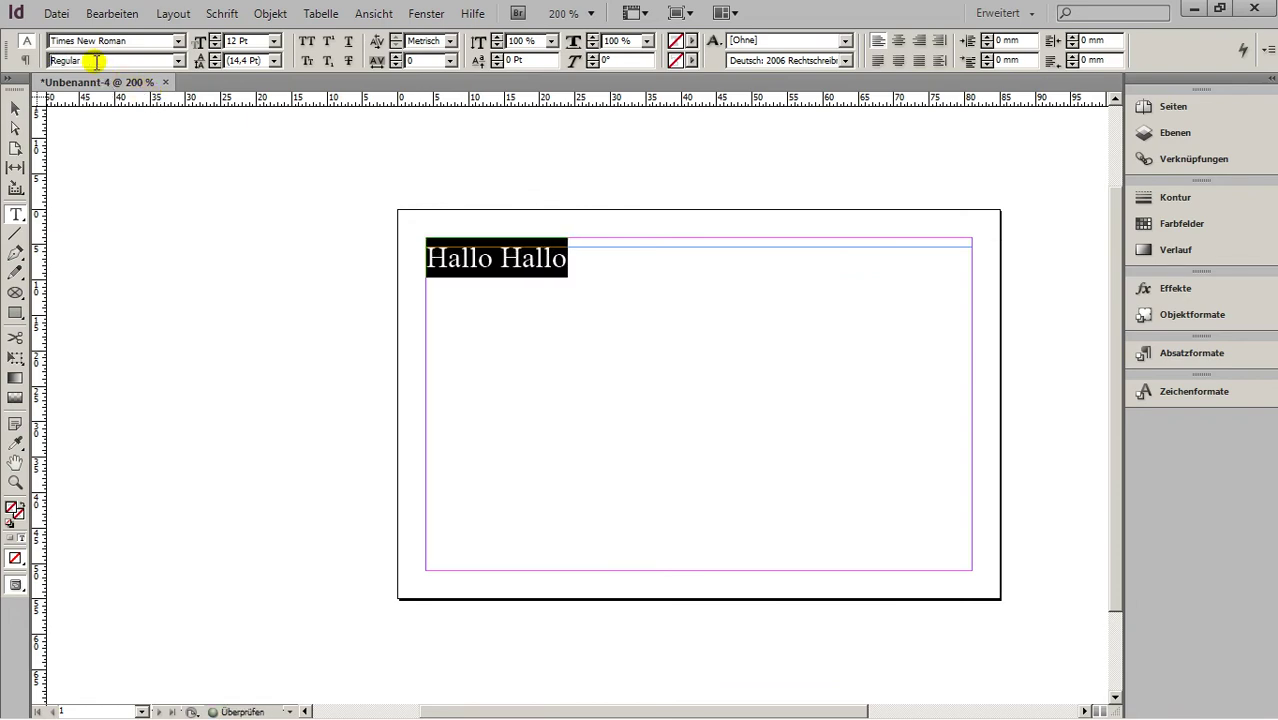
{"action": "key", "text": "ctrl+shift+b"}
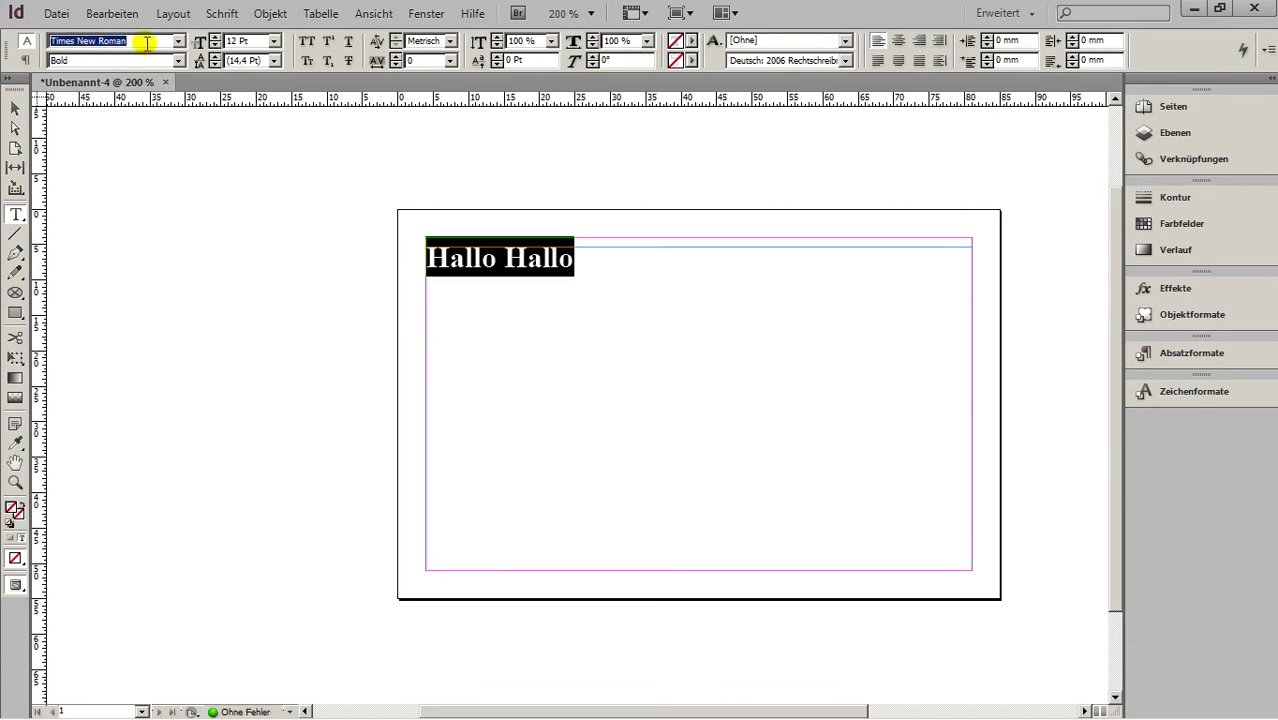
- Apply the Trajan font to the selected text and step through the neighbouring fonts, ending on Stencil Std
{"action": "type", "text": "Trajan"}
{"action": "key", "text": "Return"}
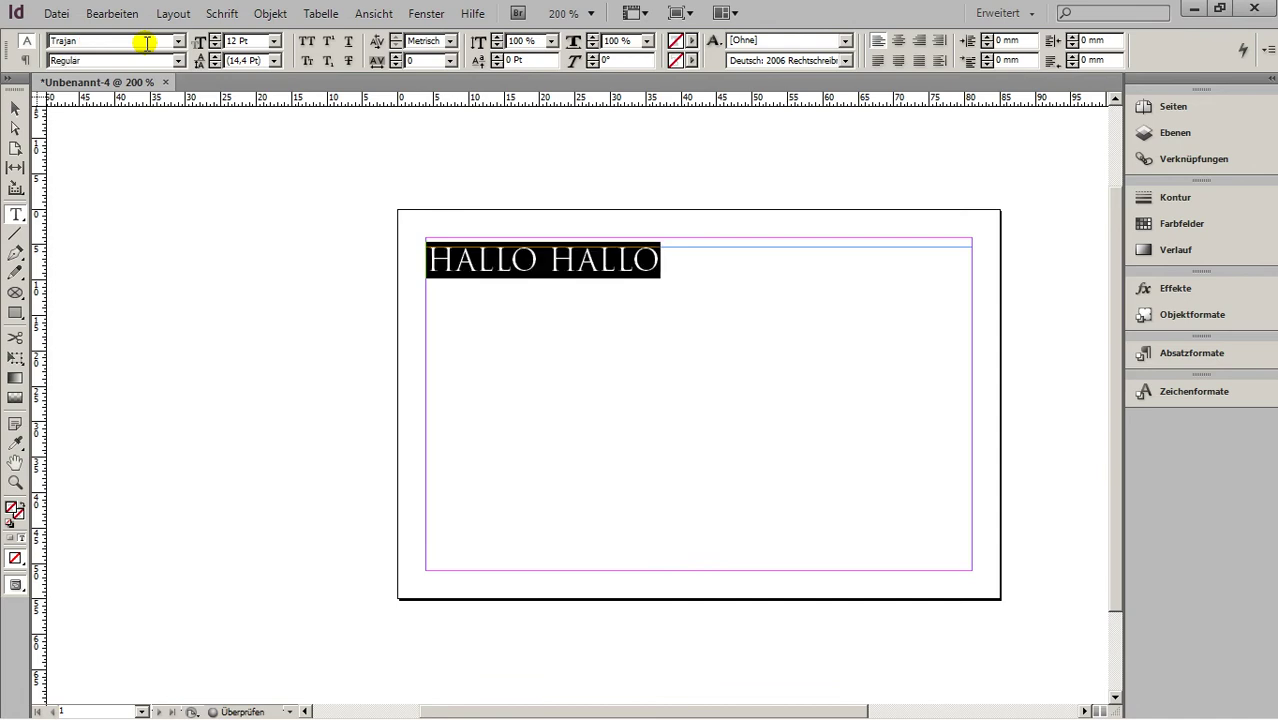
{"action": "key", "text": "Up"}
{"action": "key", "text": "Down"}
{"action": "key", "text": "Down"}
{"action": "key", "text": "Down"}
{"action": "key", "text": "Up"}
{"action": "key", "text": "Down"}
{"action": "key", "text": "Down"}
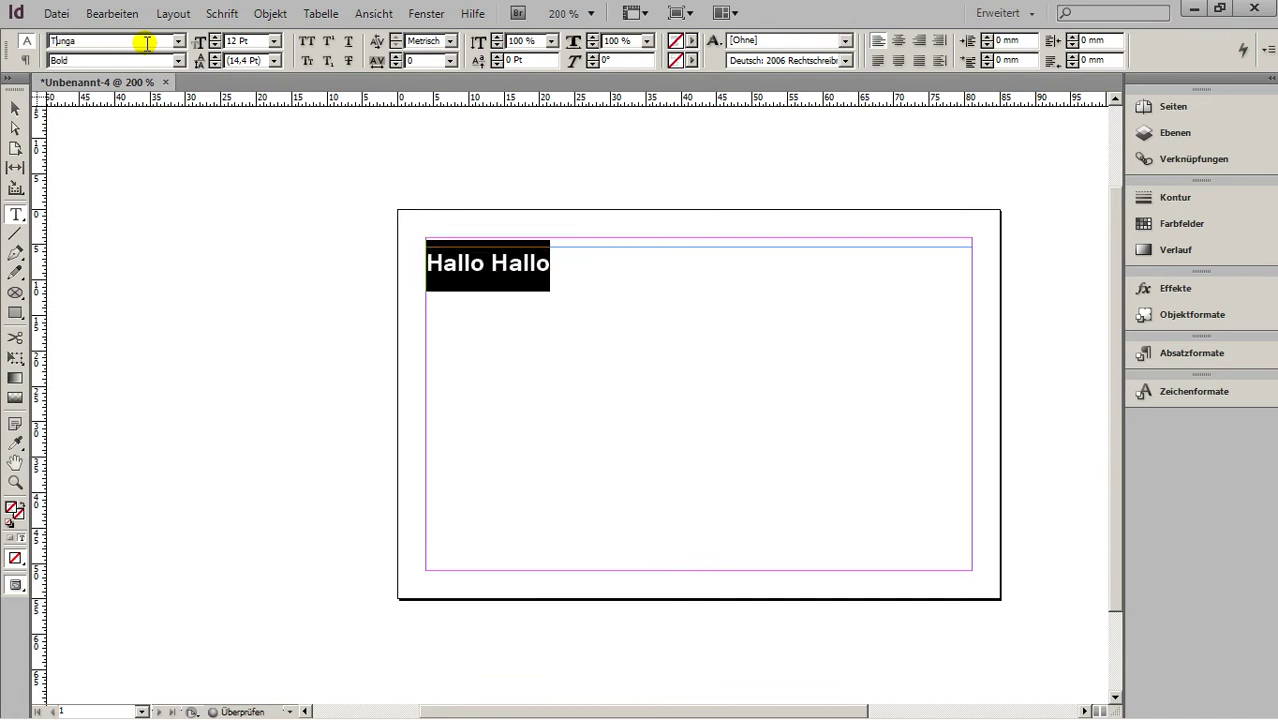
{"action": "key", "text": "Down"}
{"action": "key", "text": "Down"}
{"action": "key", "text": "Up"}
{"action": "key", "text": "Up"}
{"action": "key", "text": "Up"}
{"action": "key", "text": "Up"}
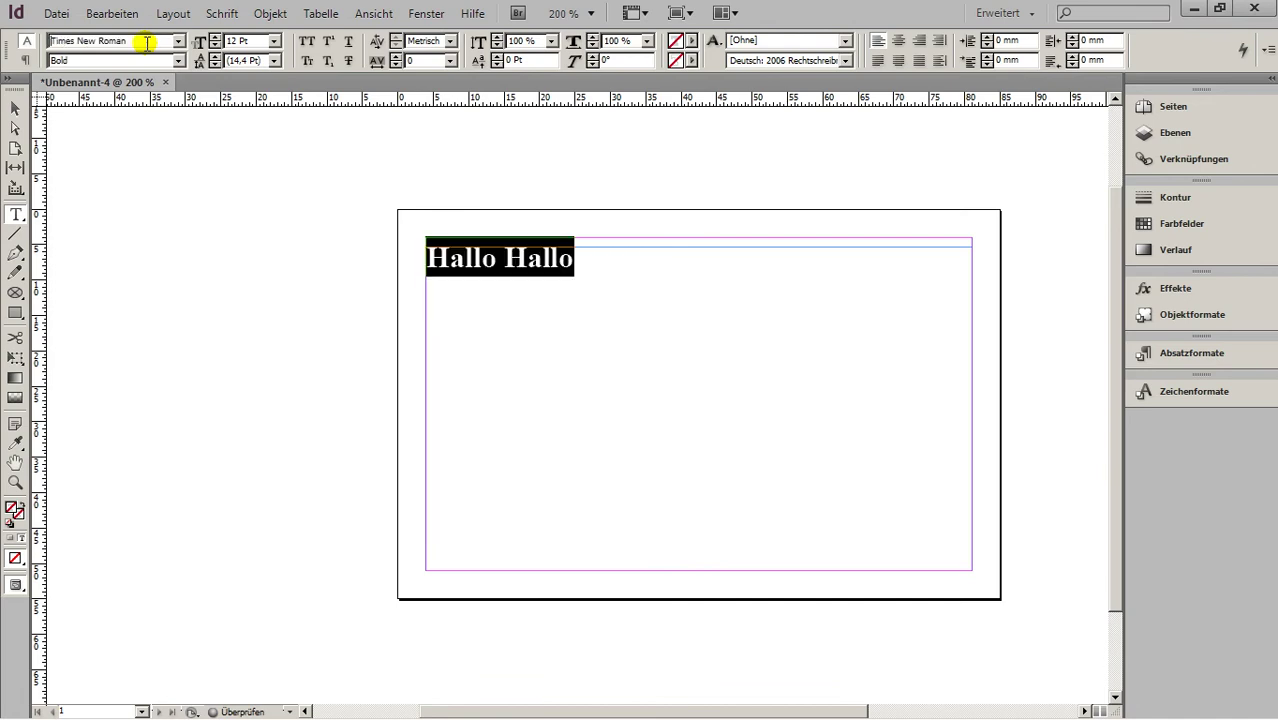
{"action": "key", "text": "Up"}
{"action": "key", "text": "Up"}
{"action": "key", "text": "Up"}
{"action": "key", "text": "Up"}
{"action": "key", "text": "Up"}
{"action": "key", "text": "Up"}
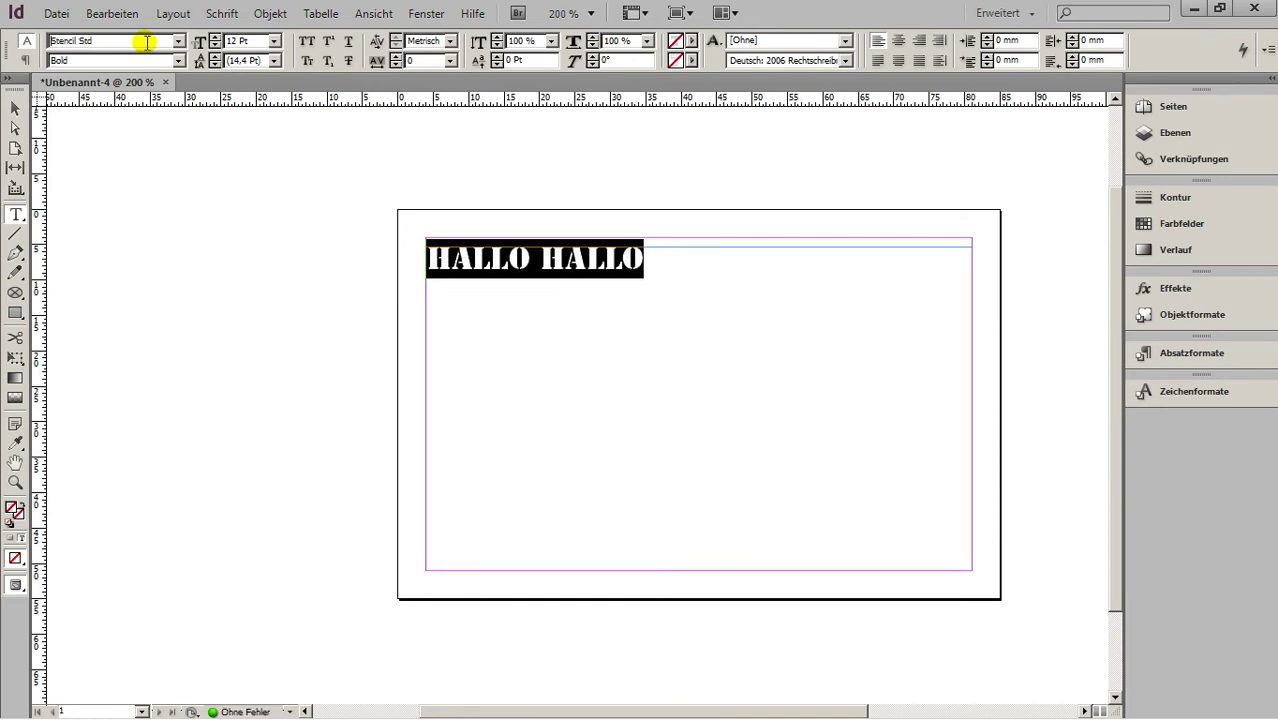
- Set the selected text's font to Helvetica Oblique and its font size to 30 Pt
{"action": "left_click", "coordinate": [178, 42]}
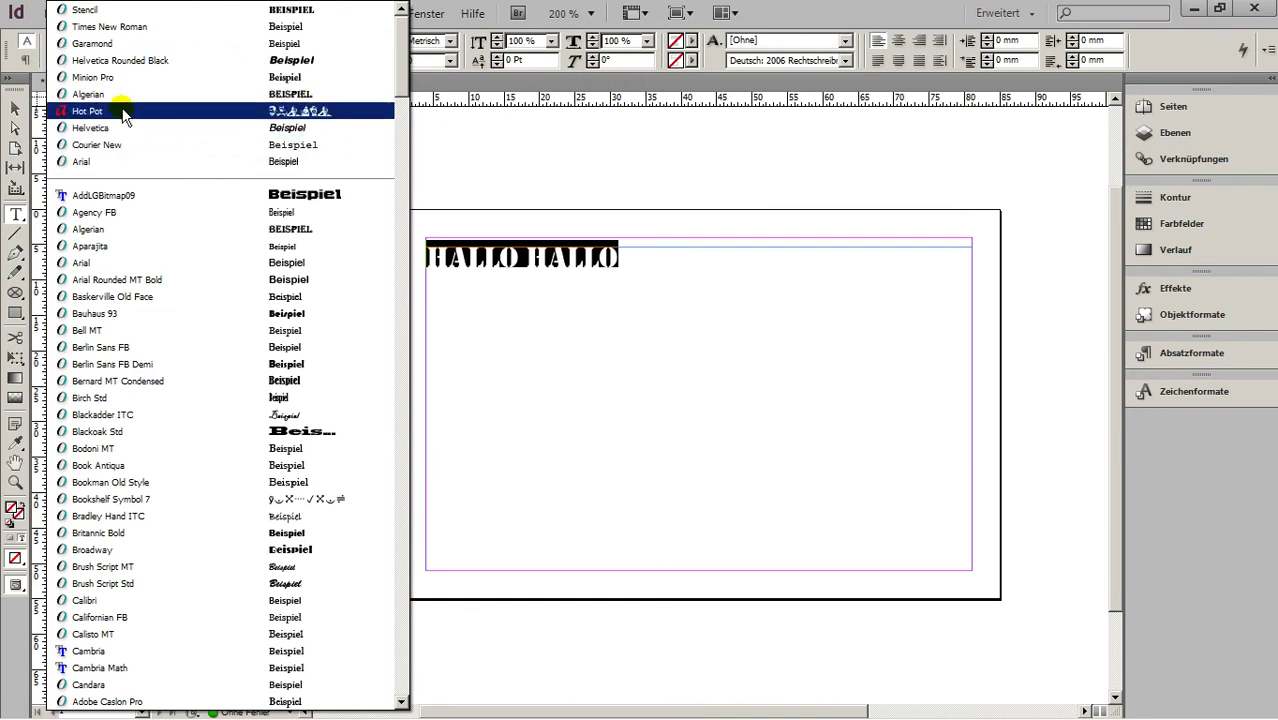
{"action": "left_click", "coordinate": [200, 128]}
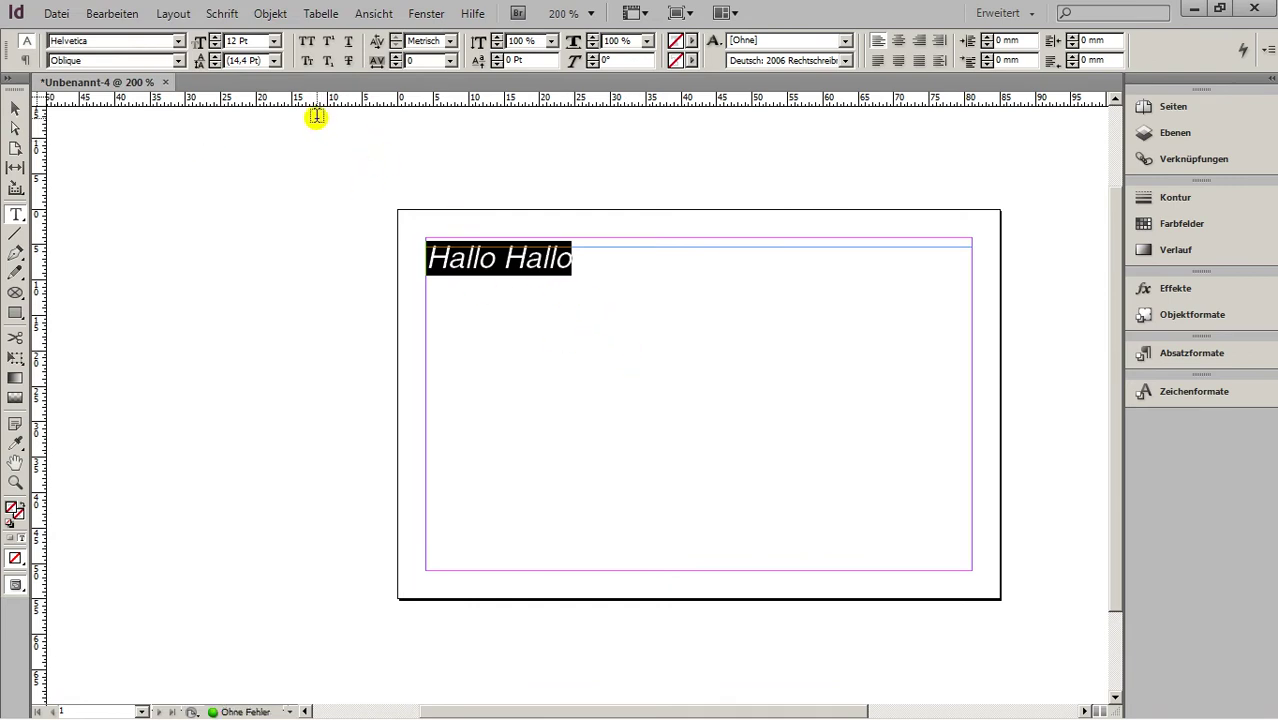
{"action": "left_click", "coordinate": [199, 41]}
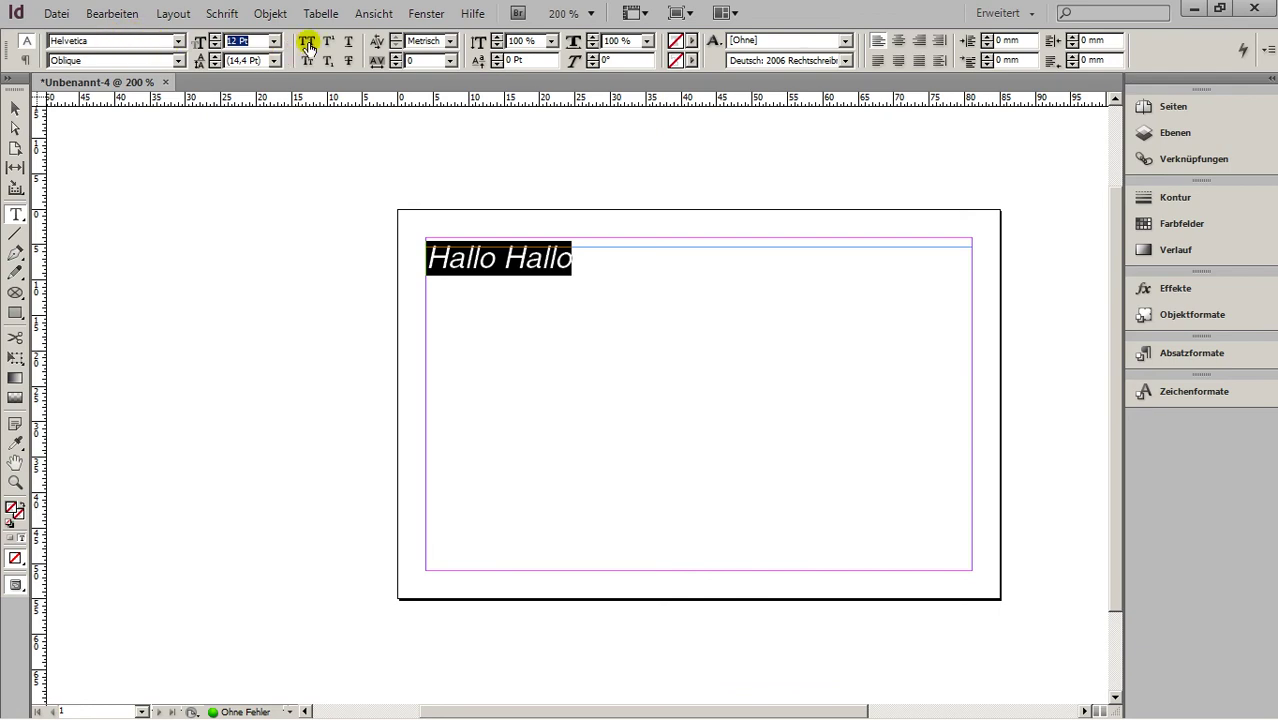
{"action": "left_click", "coordinate": [274, 41]}
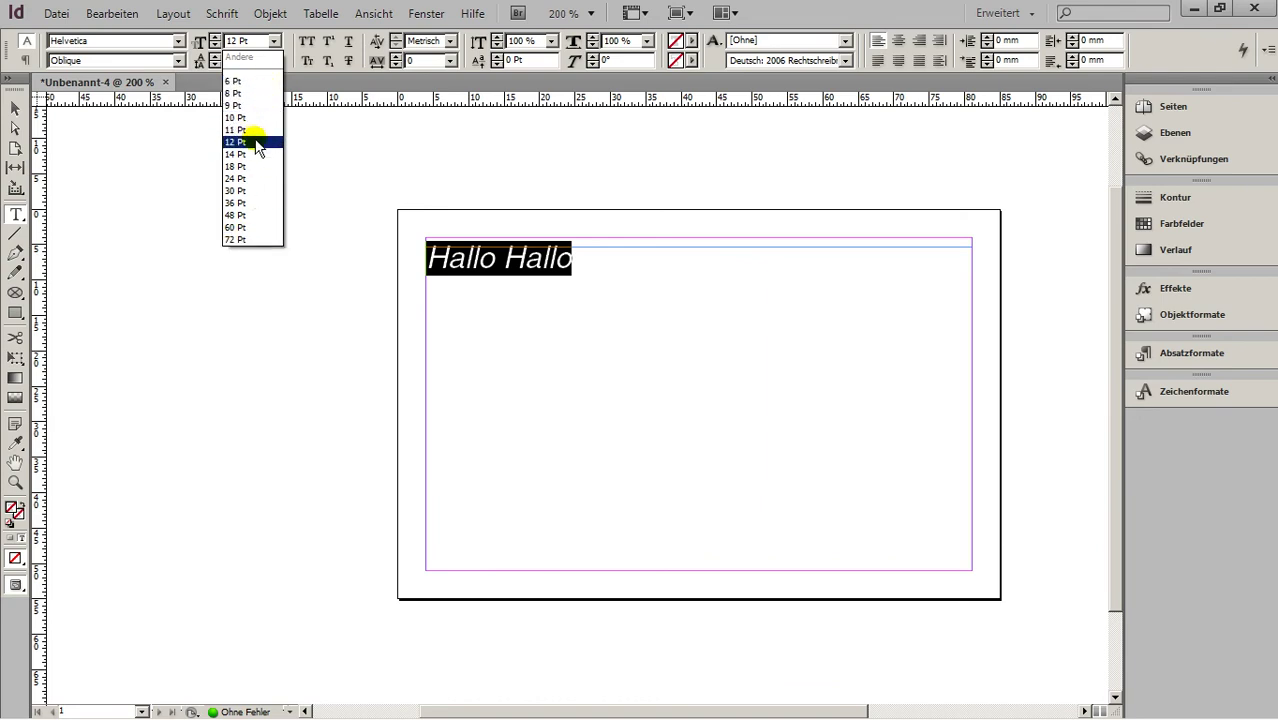
{"action": "left_click", "coordinate": [252, 41]}
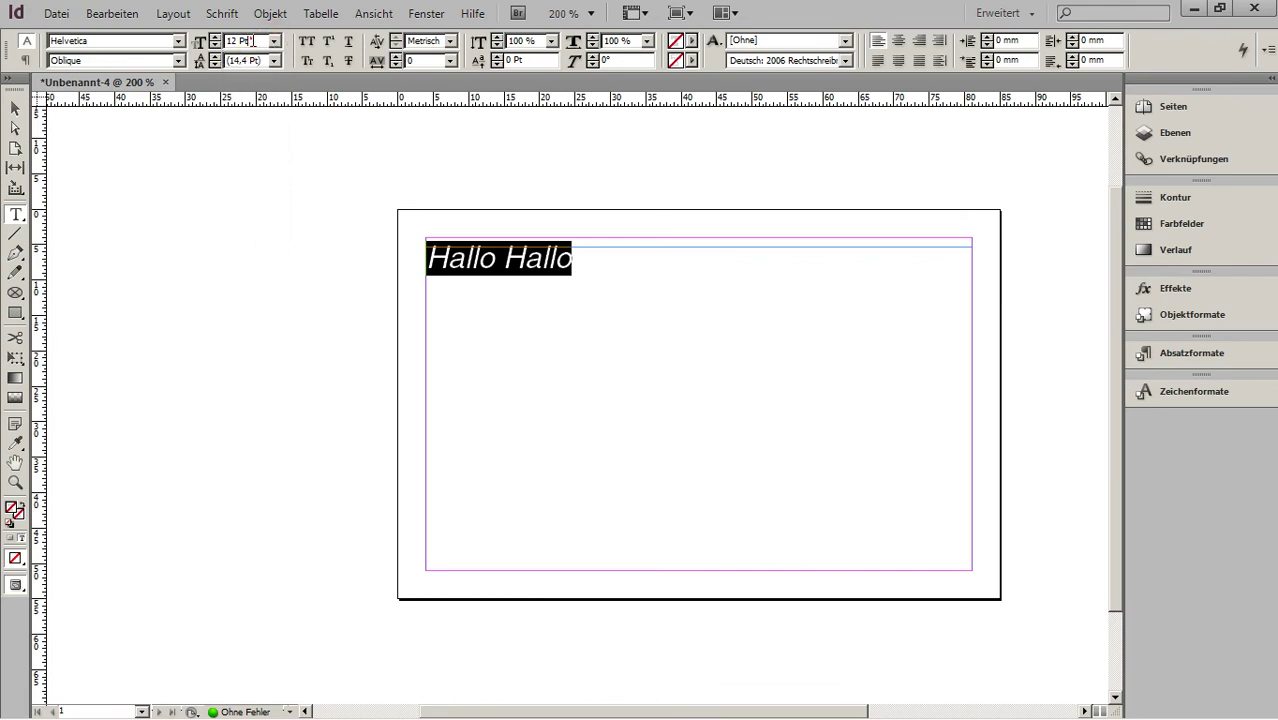
{"action": "type", "text": "3"}
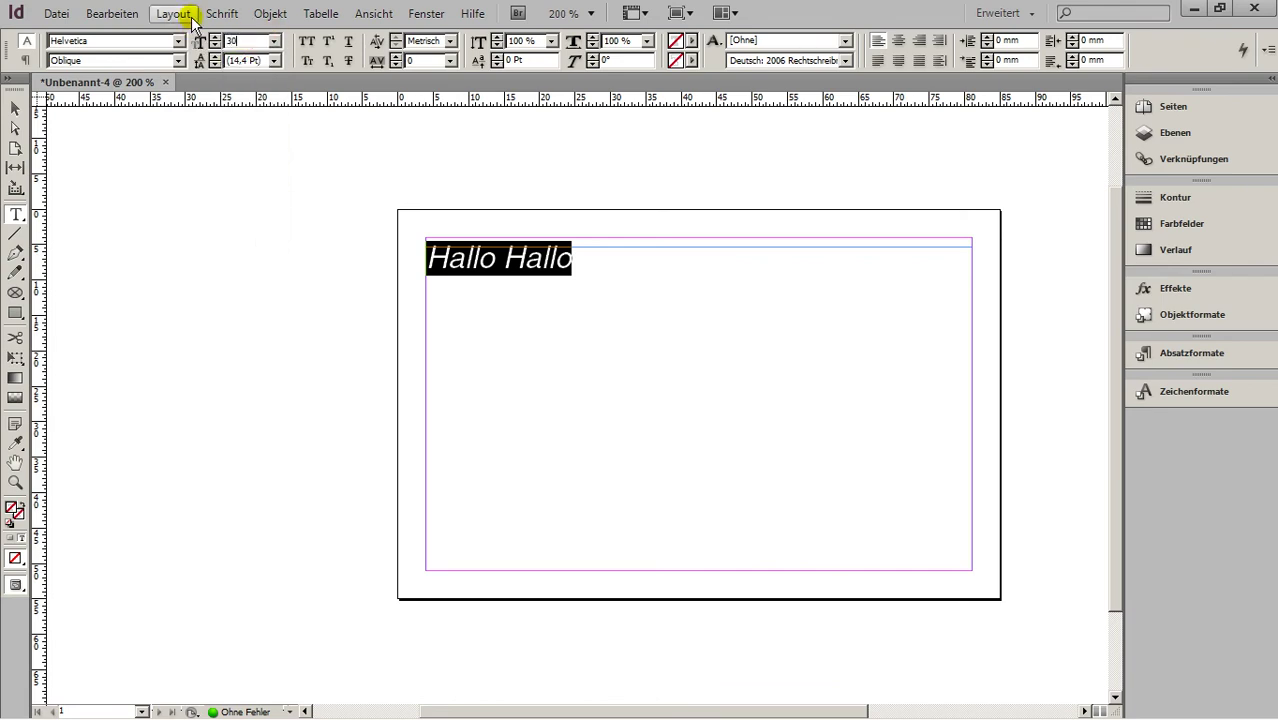
{"action": "type", "text": "0"}
{"action": "key", "text": "Return"}
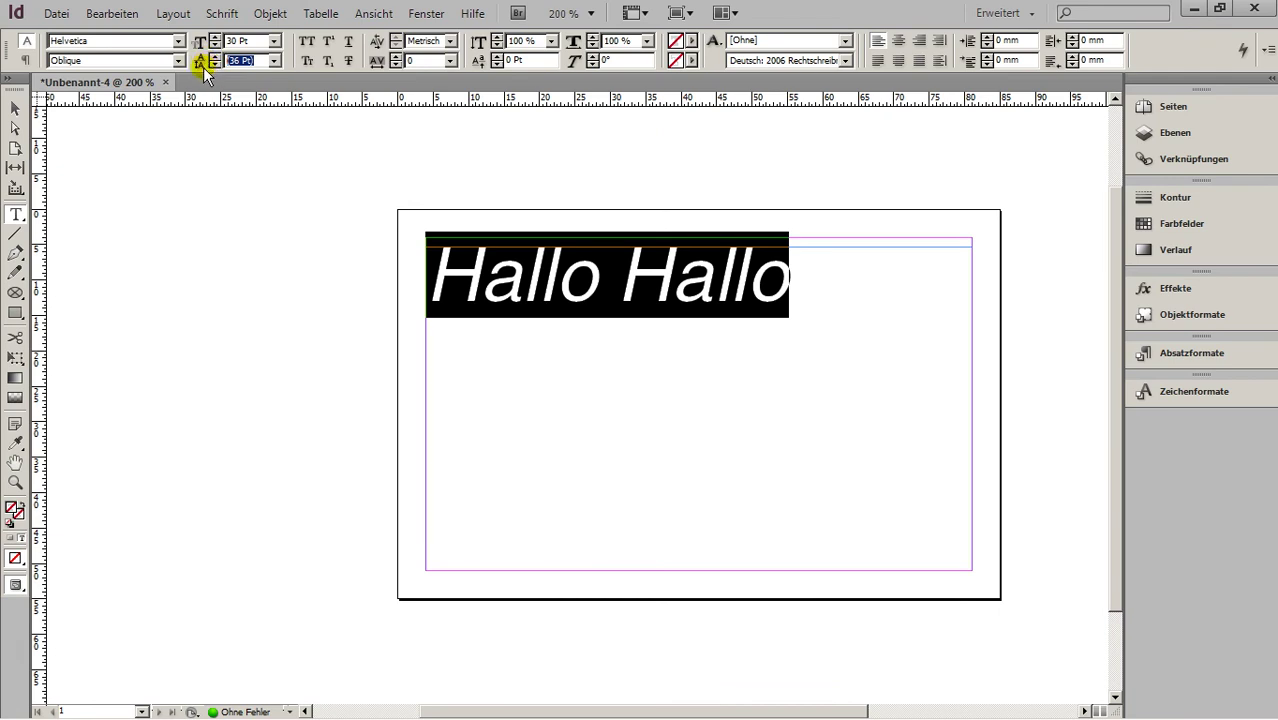
- Set the text's leading to 48 Pt and insert a line break before the second "Hallo"
{"action": "left_click", "coordinate": [274, 61]}
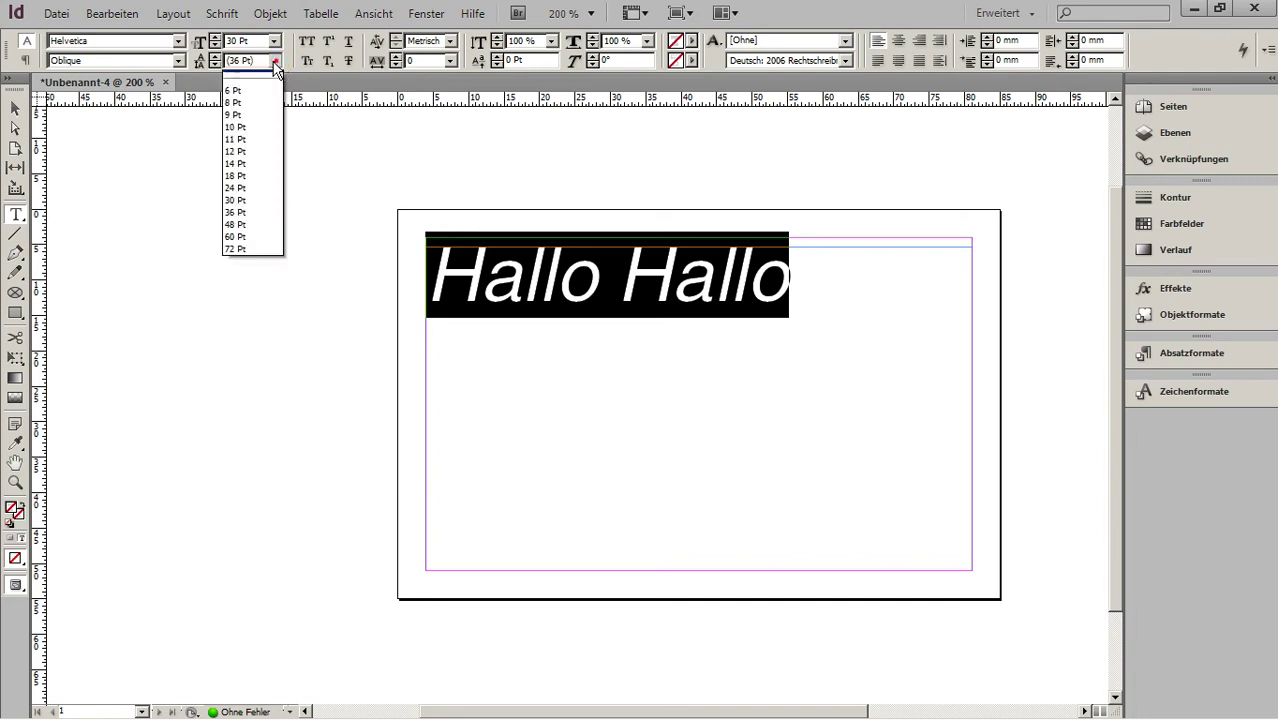
{"action": "left_click", "coordinate": [228, 235]}
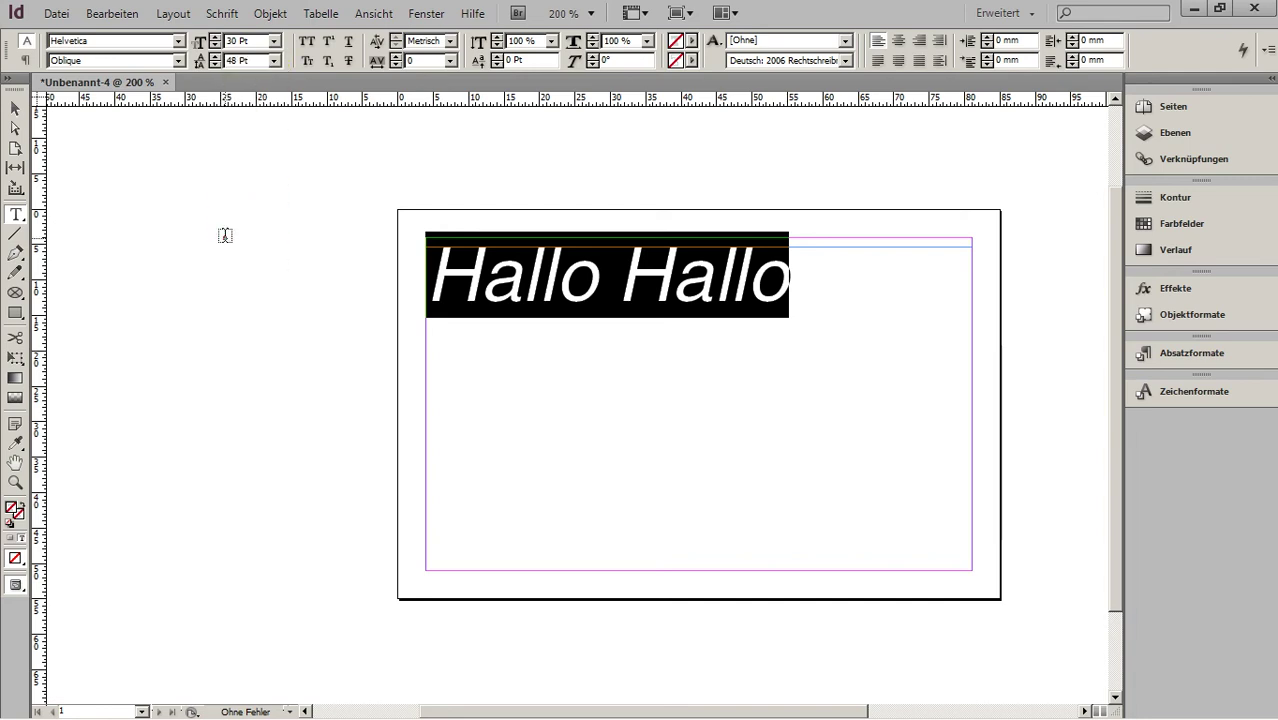
{"action": "left_click", "coordinate": [787, 277]}
{"action": "left_click", "coordinate": [619, 257]}
{"action": "key", "text": "Return"}
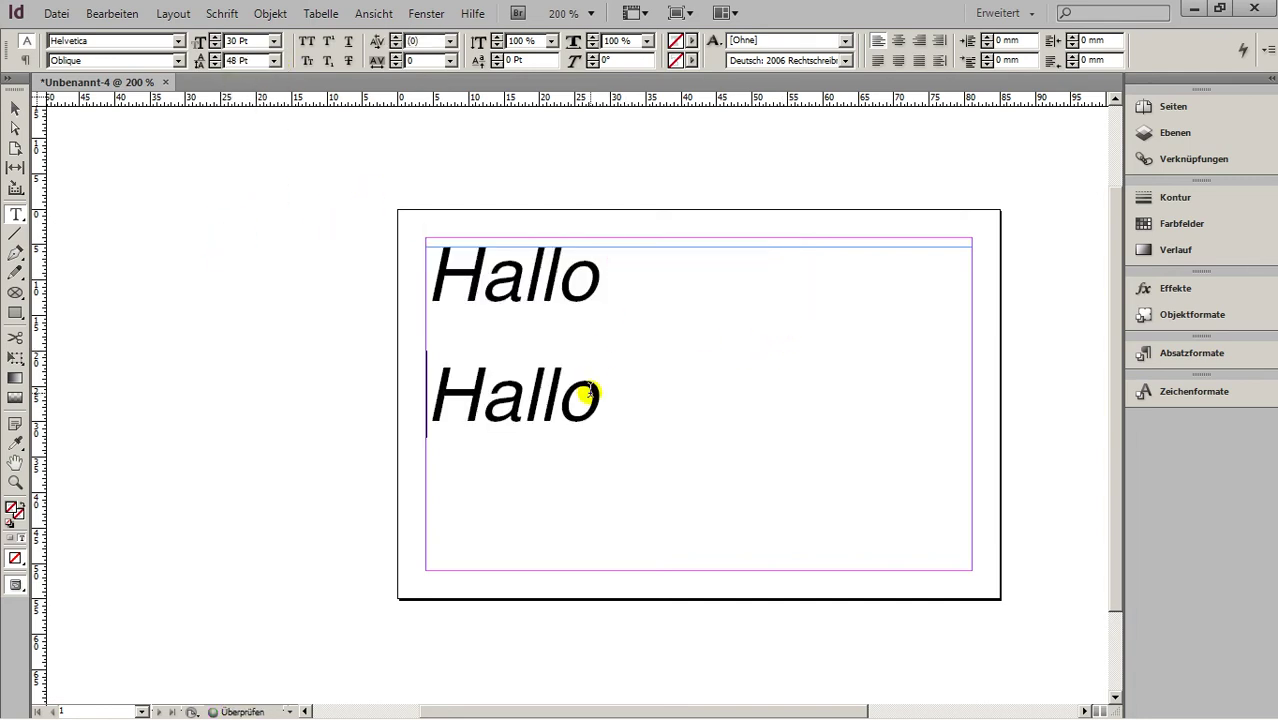
- Select both lines of text and set their leading to 18 Pt
{"action": "key", "text": "ctrl+a"}
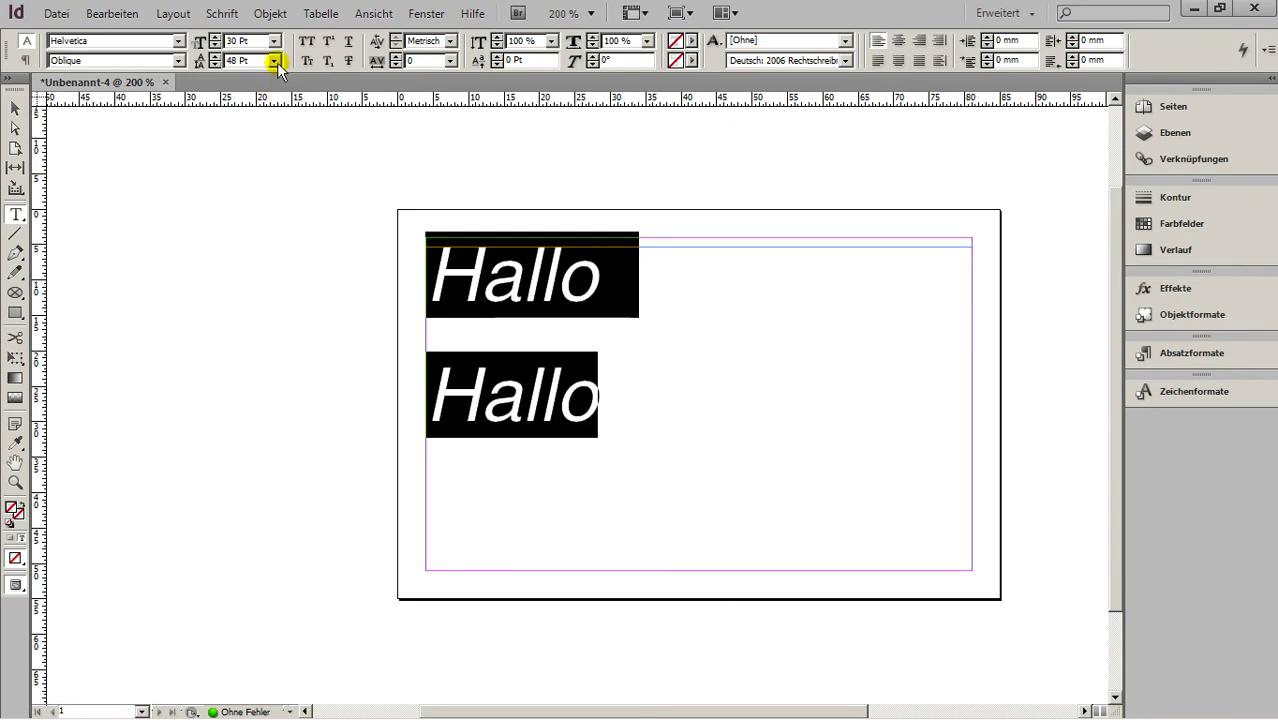
{"action": "left_click", "coordinate": [274, 61]}
{"action": "left_click", "coordinate": [254, 180]}
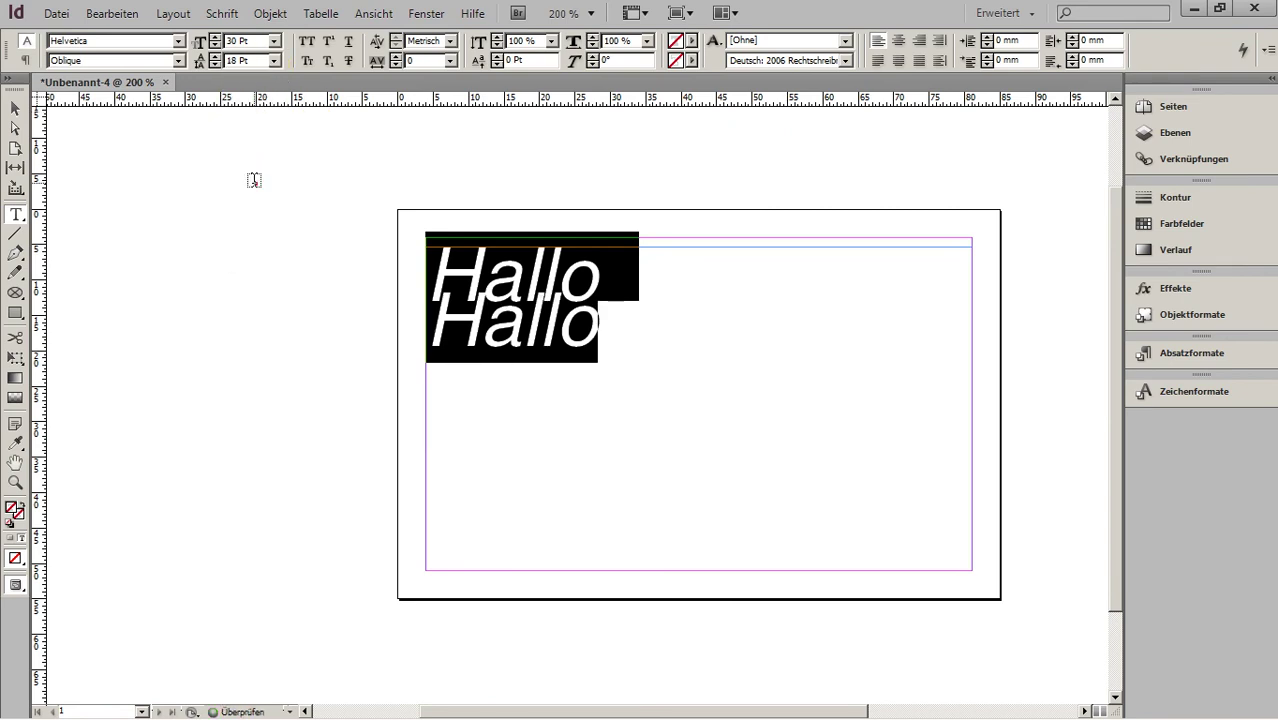
- Adjust the selected text's leading down and up in 1 Pt increments, ending at 19 Pt
{"action": "left_click", "coordinate": [215, 65]}
{"action": "left_click", "coordinate": [215, 65]}
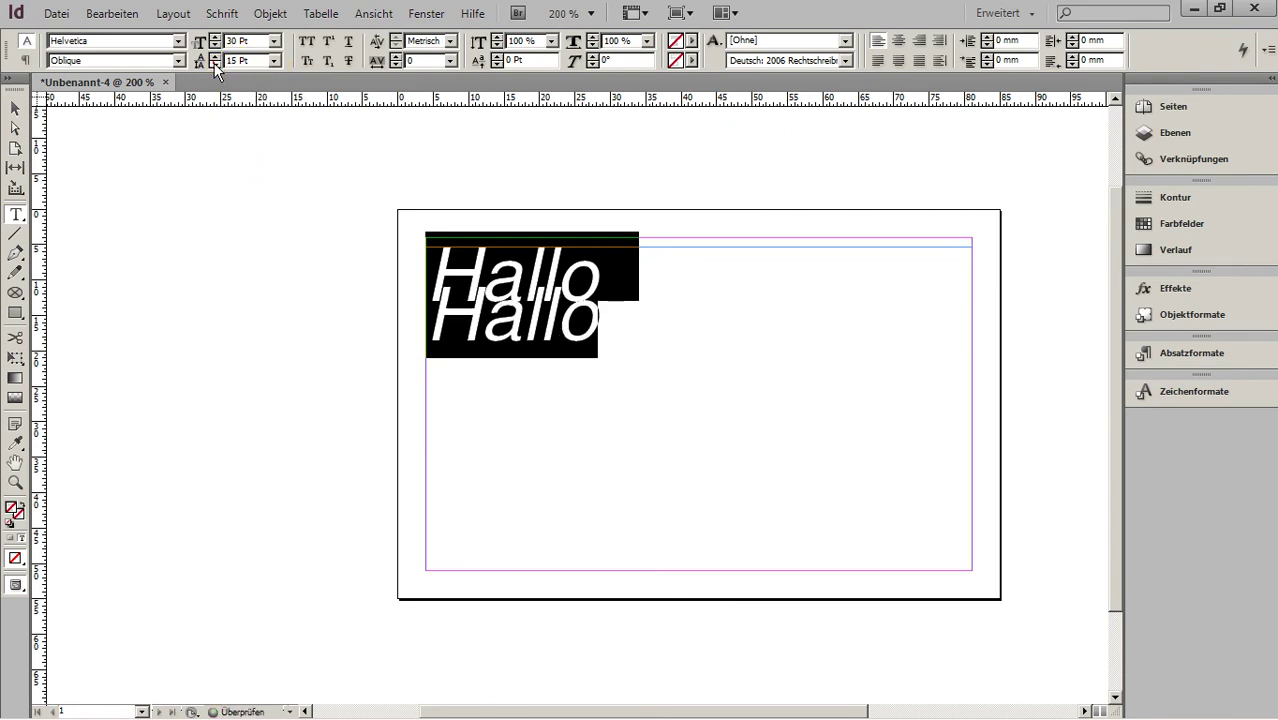
{"action": "left_click", "coordinate": [215, 65]}
{"action": "left_click", "coordinate": [215, 65]}
{"action": "left_click", "coordinate": [216, 52]}
{"action": "left_click", "coordinate": [216, 52]}
{"action": "left_click", "coordinate": [216, 52]}
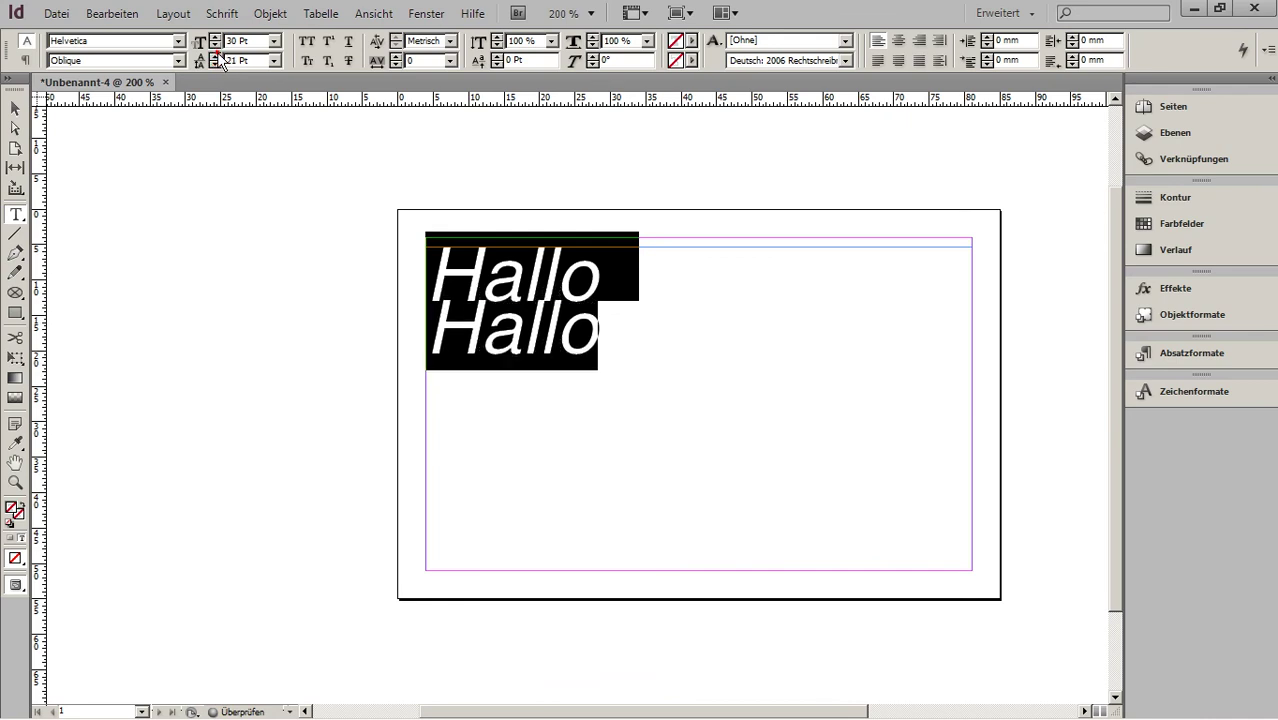
{"action": "left_click", "coordinate": [216, 52]}
{"action": "left_click", "coordinate": [216, 64]}
{"action": "left_click", "coordinate": [216, 64]}
{"action": "left_click", "coordinate": [216, 64]}
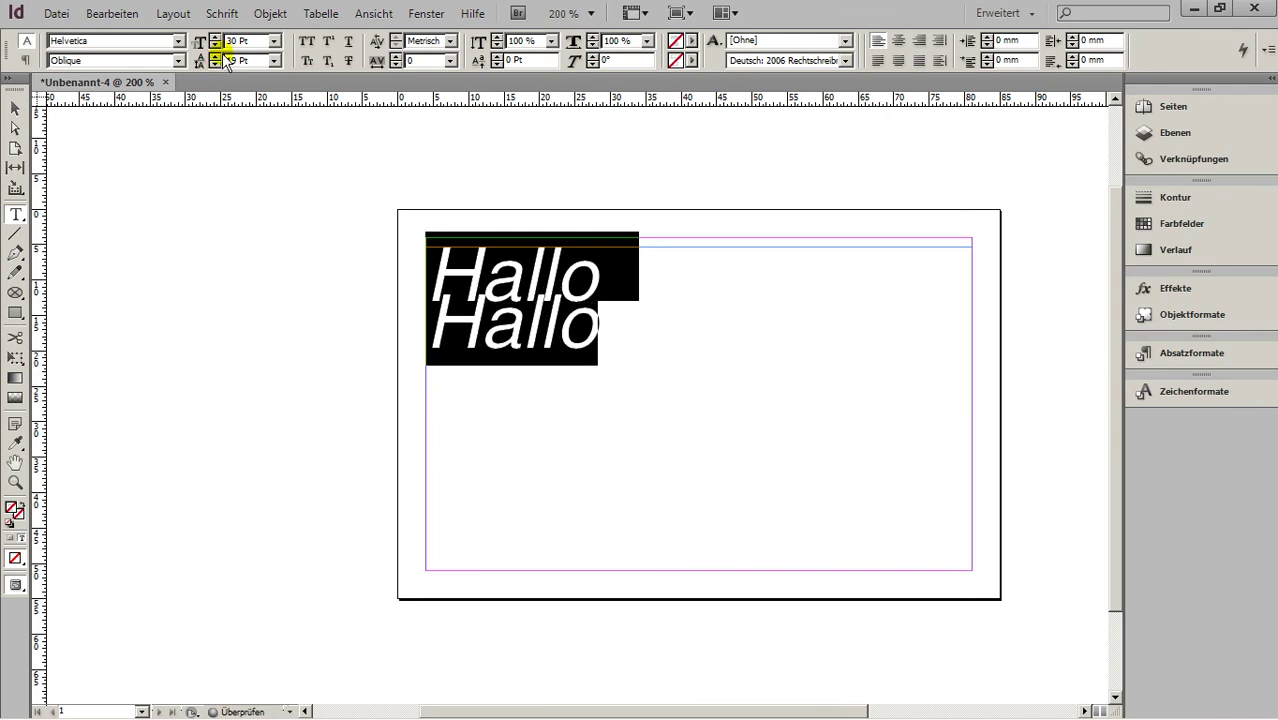
- Adjust the selected text's font size down and up in 1 Pt increments, ending at 32 Pt
{"action": "left_click", "coordinate": [216, 45]}
{"action": "left_click", "coordinate": [216, 45]}
{"action": "left_click", "coordinate": [216, 45]}
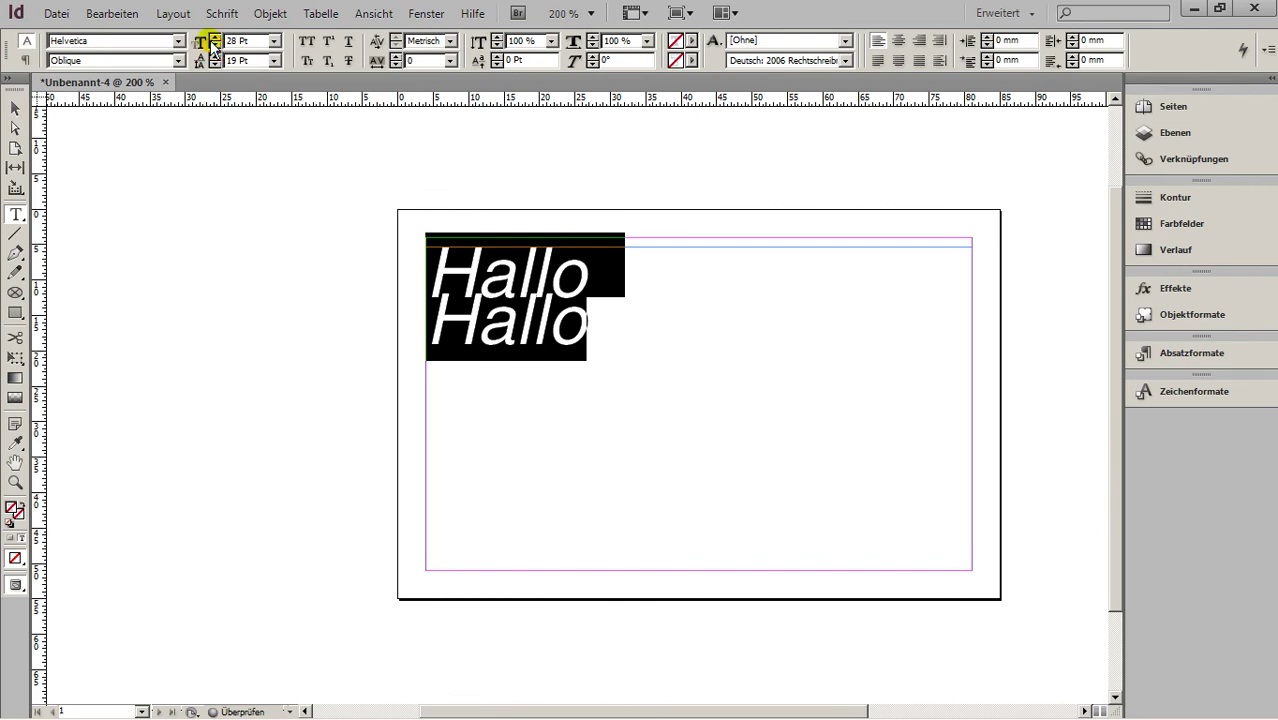
{"action": "left_click", "coordinate": [216, 38]}
{"action": "left_click", "coordinate": [216, 38]}
{"action": "left_click", "coordinate": [216, 38]}
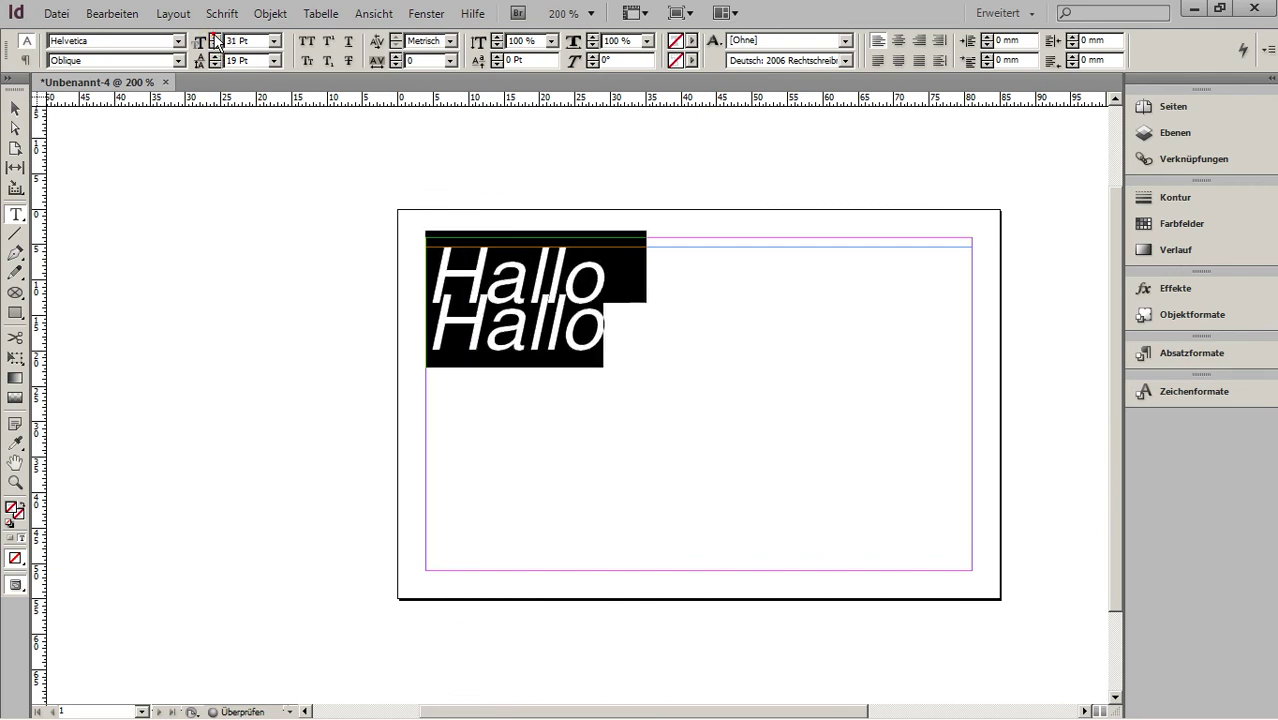
{"action": "left_click", "coordinate": [216, 38]}
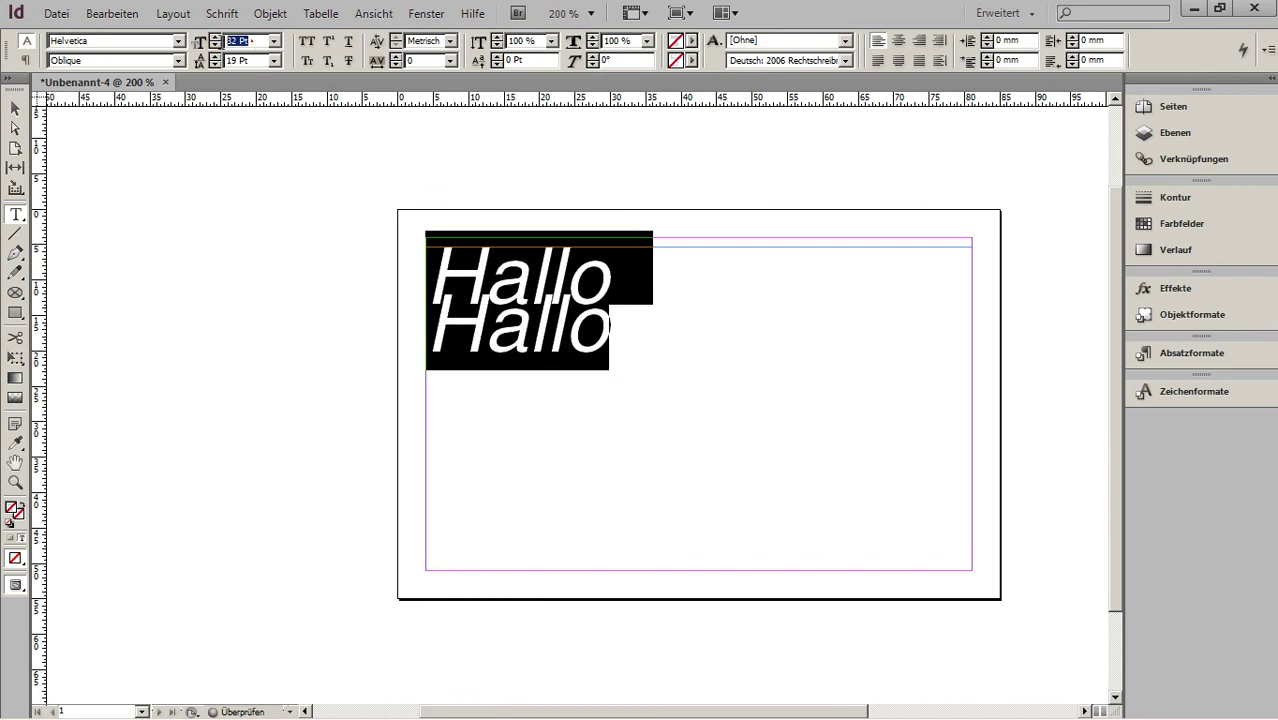
- Examine the preset font size and leading values, leave them unapplied, and reselect both "Hallo" lines
{"action": "left_click", "coordinate": [274, 40]}
{"action": "left_click", "coordinate": [274, 40]}
{"action": "left_click", "coordinate": [275, 61]}
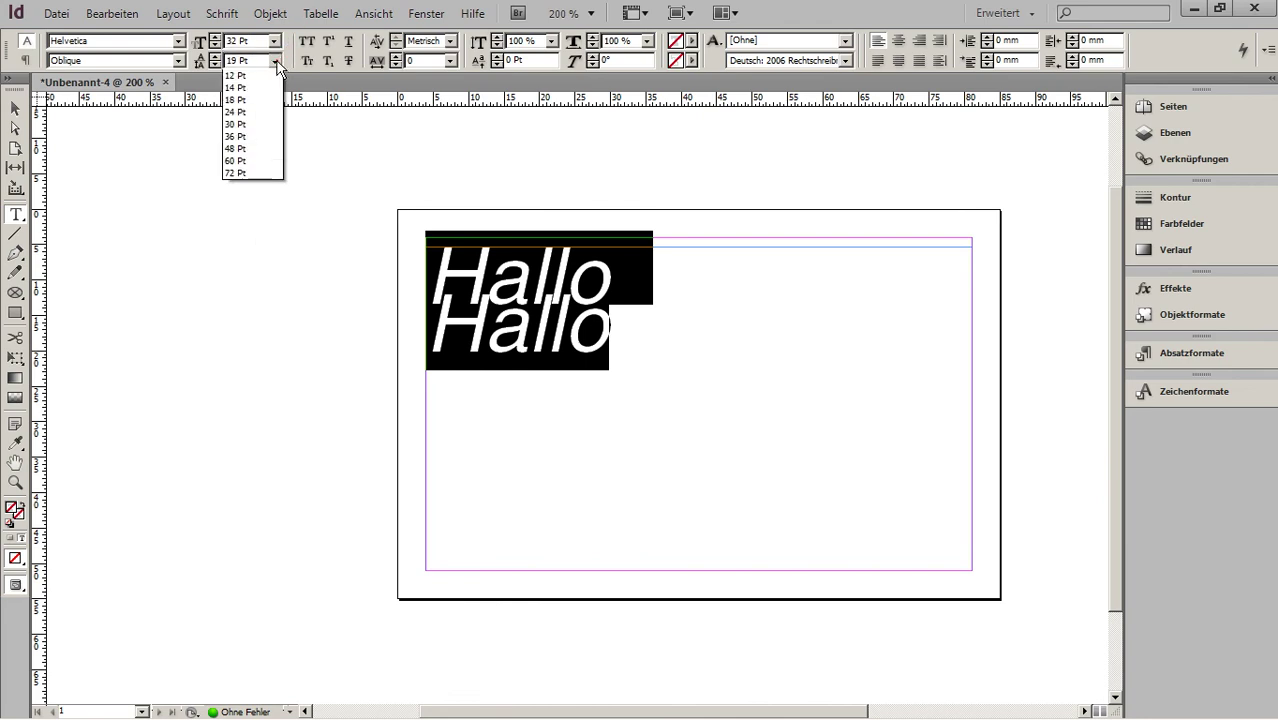
{"action": "left_click", "coordinate": [275, 61]}
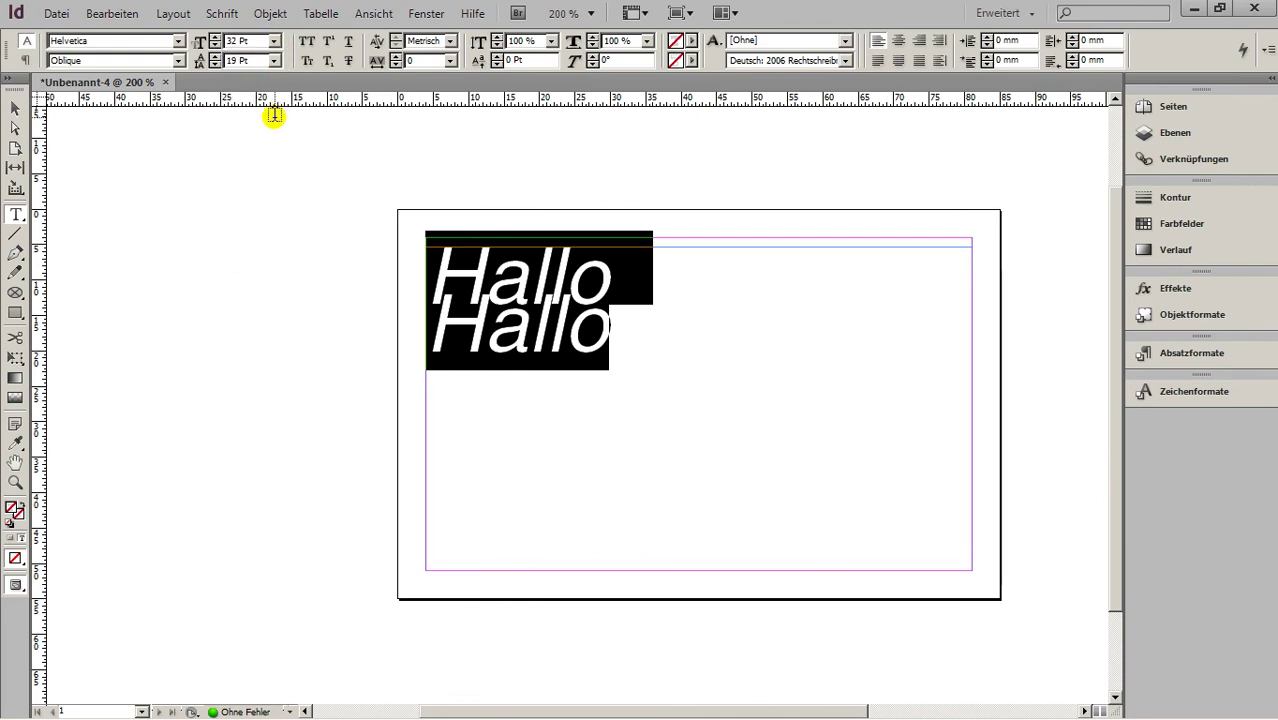
{"action": "left_click", "coordinate": [440, 322]}
{"action": "key", "text": "ctrl+a"}
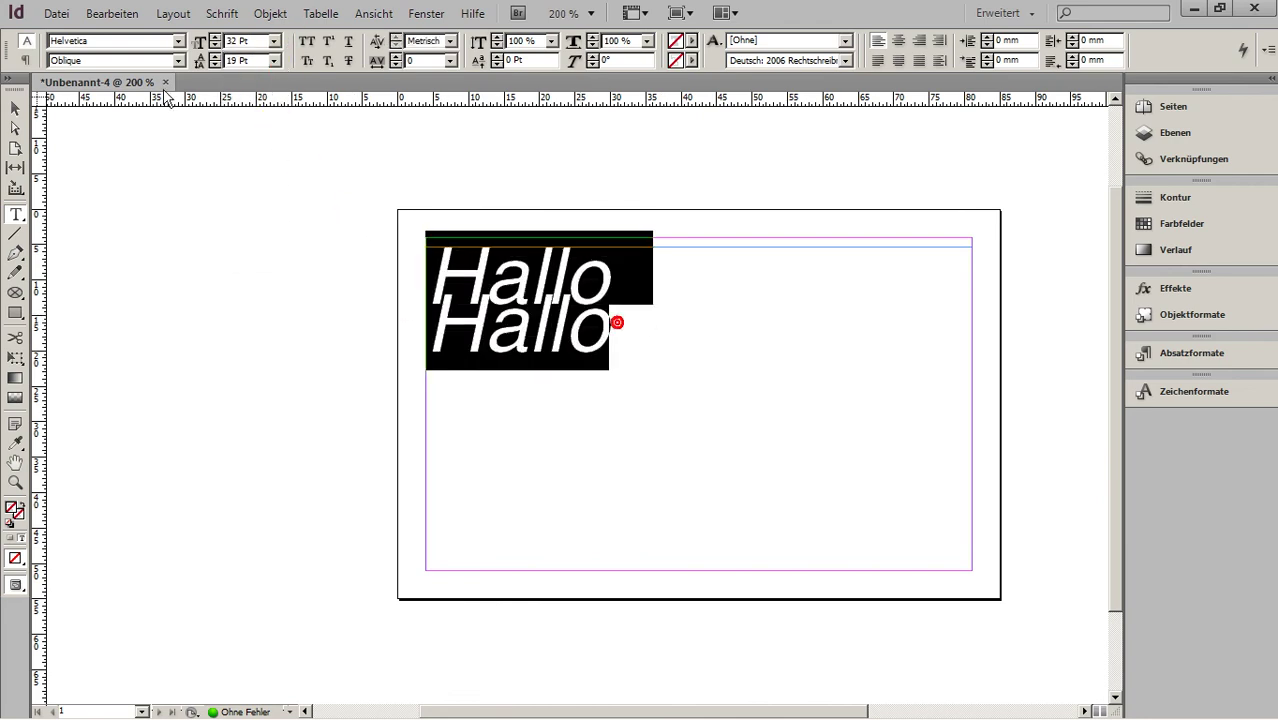
- Practise deselecting and reselecting both "Hallo" lines, sweeping from the end of the second line back to the start of the first
{"action": "left_click", "coordinate": [113, 40]}
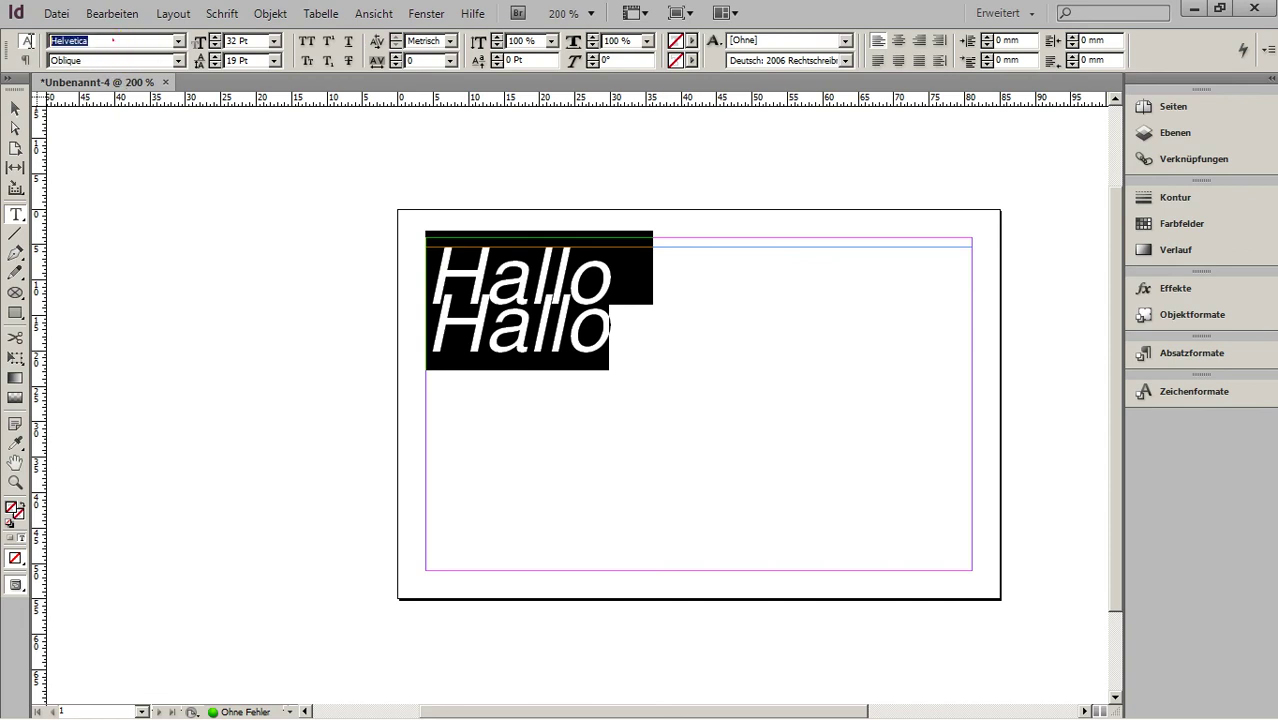
{"action": "left_click", "coordinate": [594, 330]}
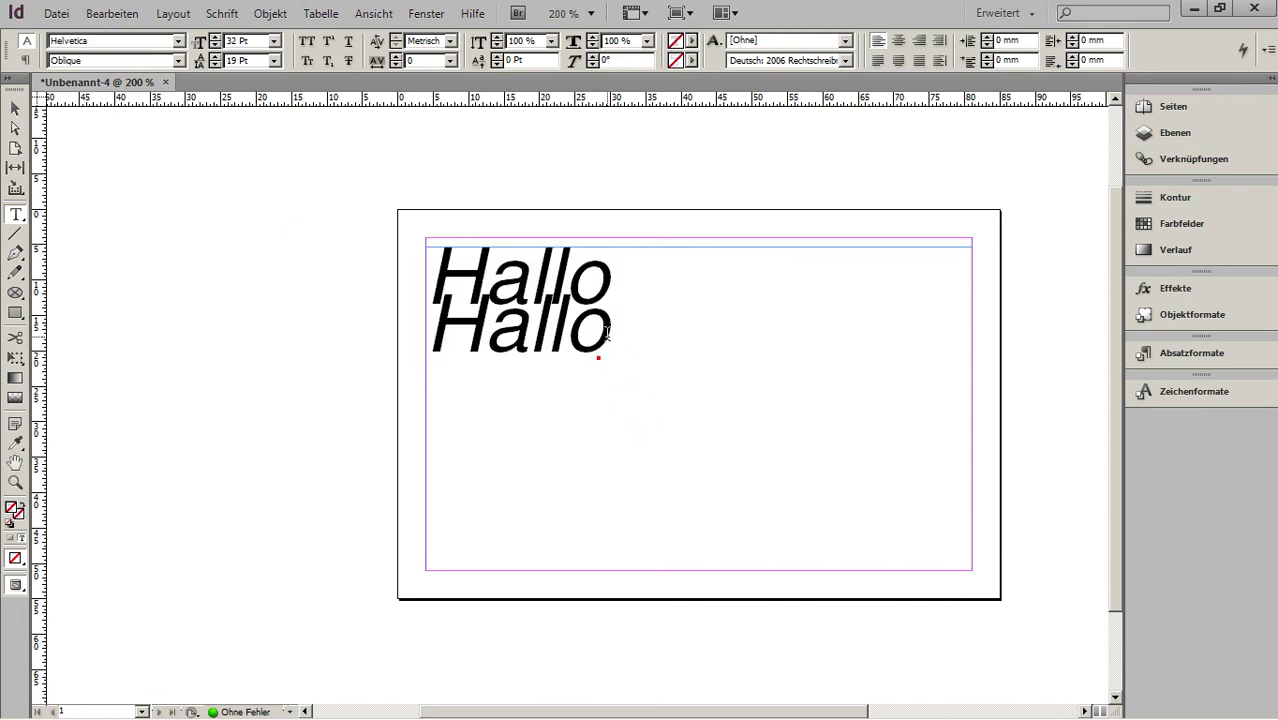
{"action": "left_click", "coordinate": [490, 272]}
{"action": "left_click_drag", "start_coordinate": [616, 305], "coordinate": [362, 228]}
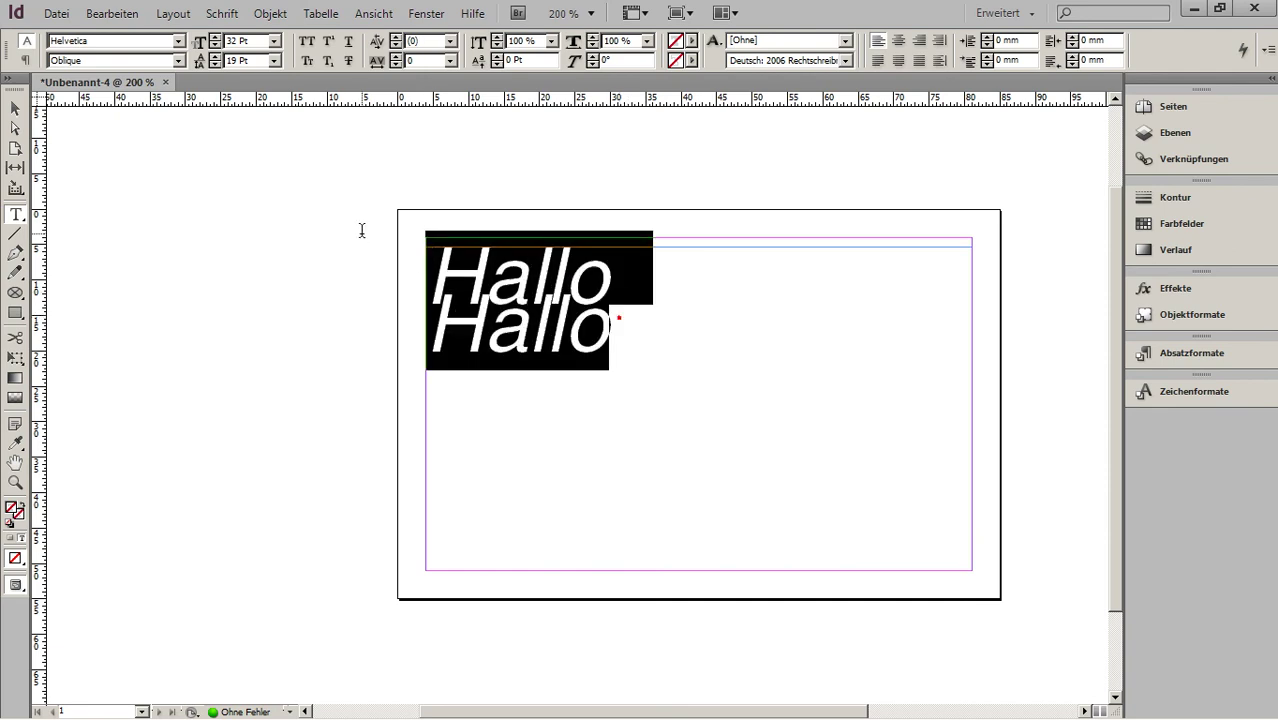
{"action": "left_click", "coordinate": [515, 298]}
{"action": "left_click_drag", "start_coordinate": [610, 340], "coordinate": [394, 271]}
{"action": "left_click", "coordinate": [477, 277]}
{"action": "left_click", "coordinate": [624, 350]}
{"action": "left_click_drag", "start_coordinate": [624, 350], "coordinate": [390, 248]}
{"action": "left_click", "coordinate": [624, 350]}
{"action": "left_click_drag", "start_coordinate": [624, 350], "coordinate": [330, 267]}
{"action": "left_click", "coordinate": [624, 351]}
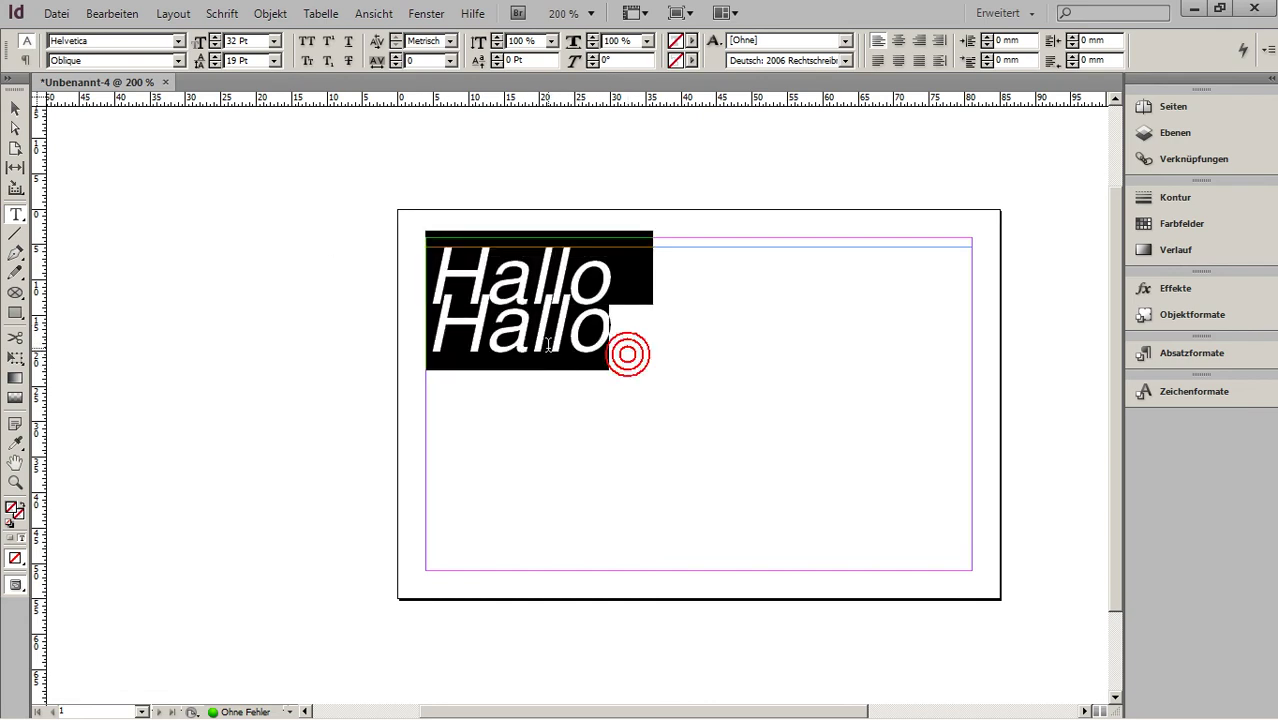
- Reselect both "Hallo" lines, and switch to the Selection tool to select their text frame as an object
{"action": "left_click_drag", "start_coordinate": [484, 265], "coordinate": [580, 320]}
{"action": "left_click", "coordinate": [513, 305]}
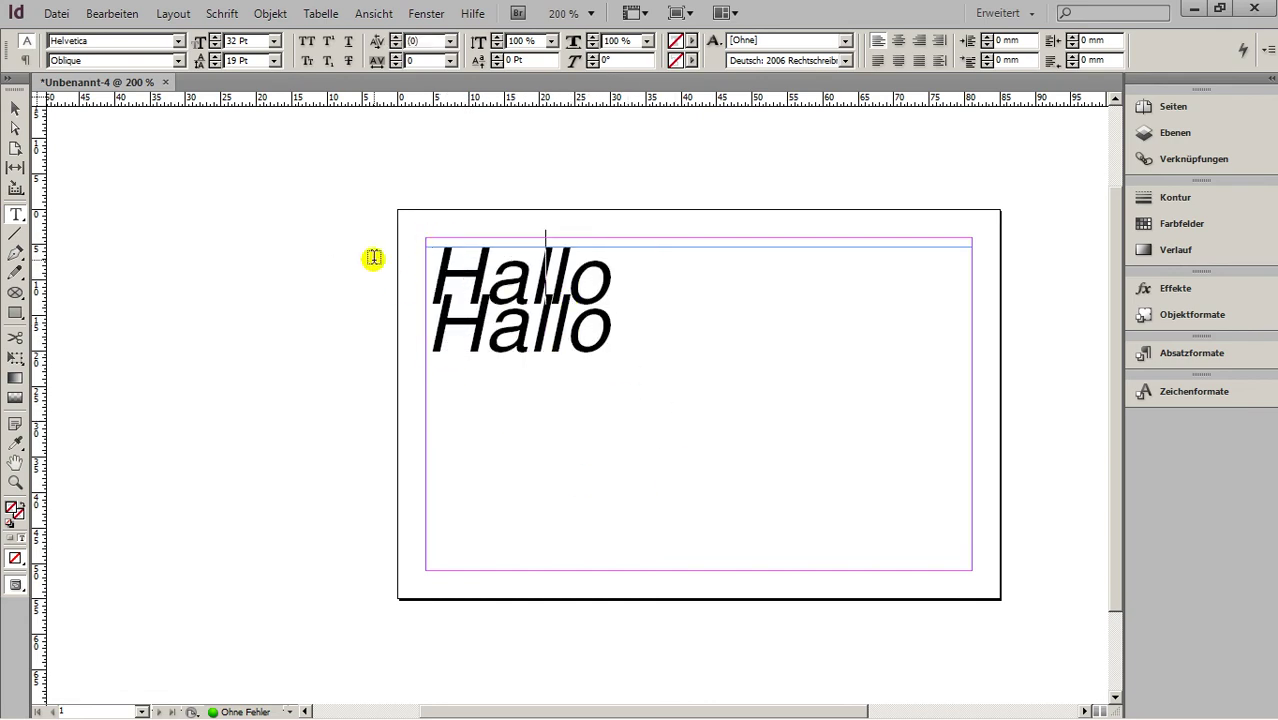
{"action": "triple_click", "coordinate": [625, 330]}
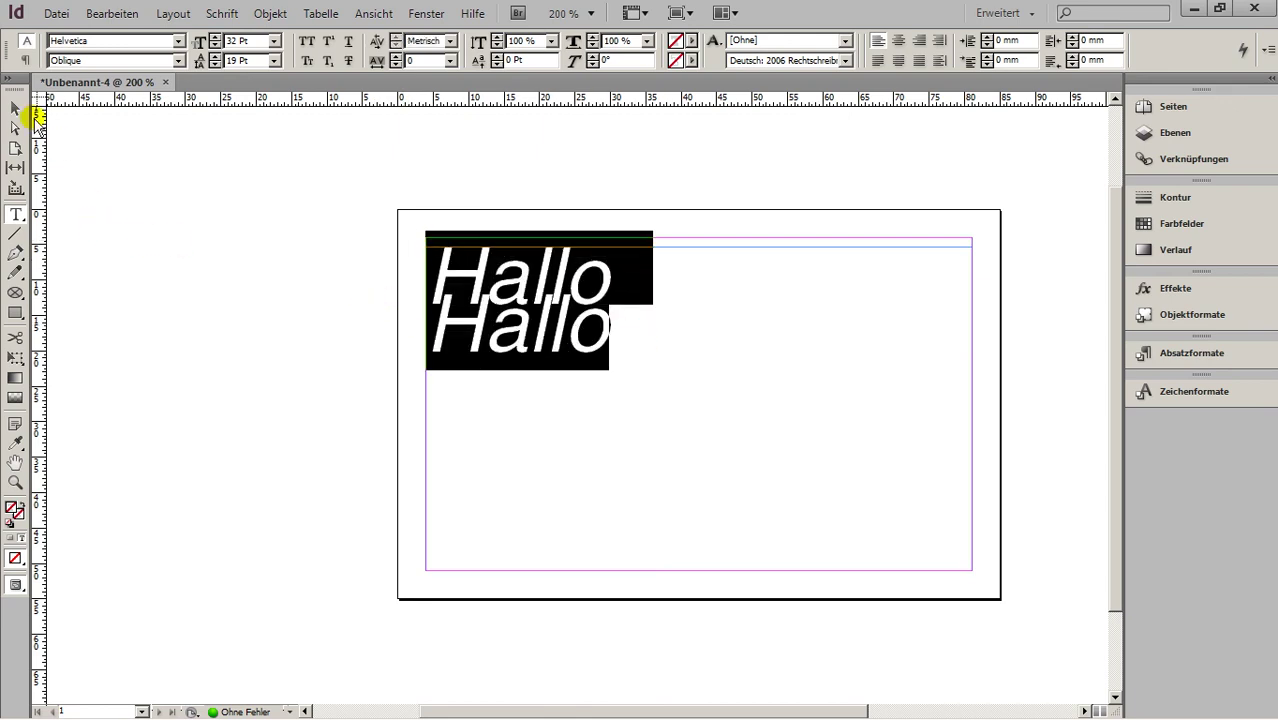
{"action": "left_click", "coordinate": [16, 108]}
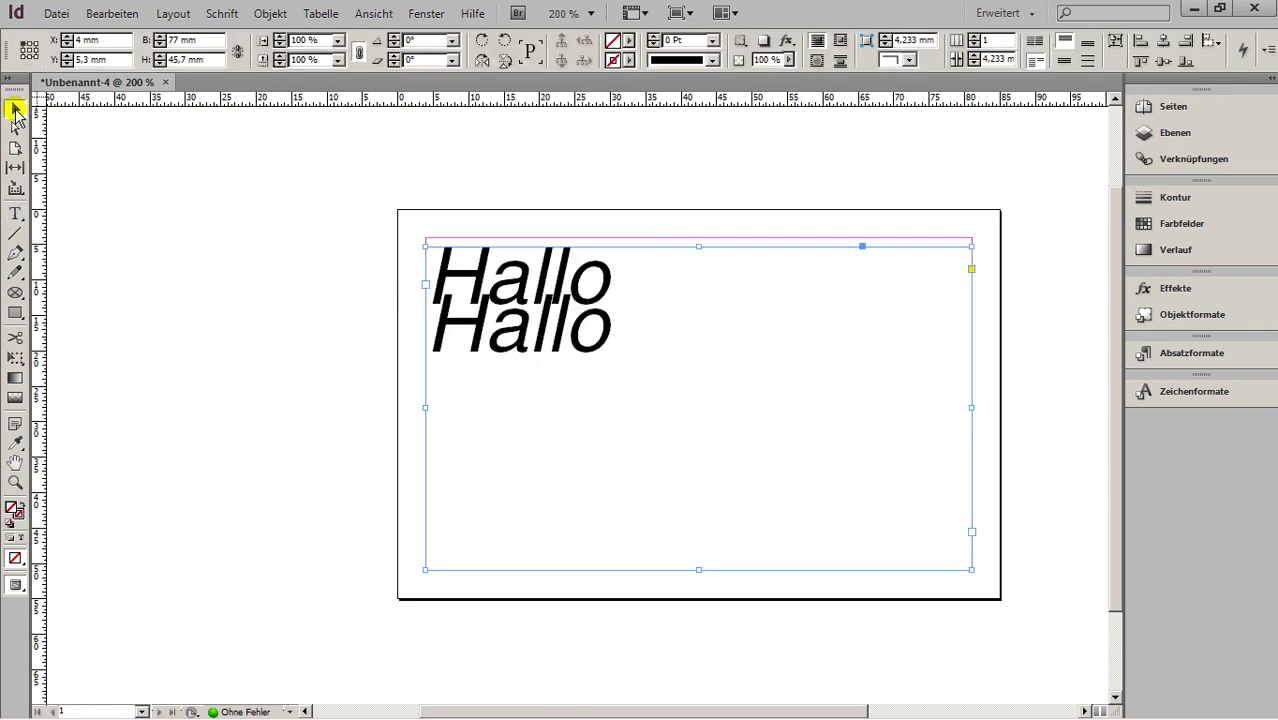